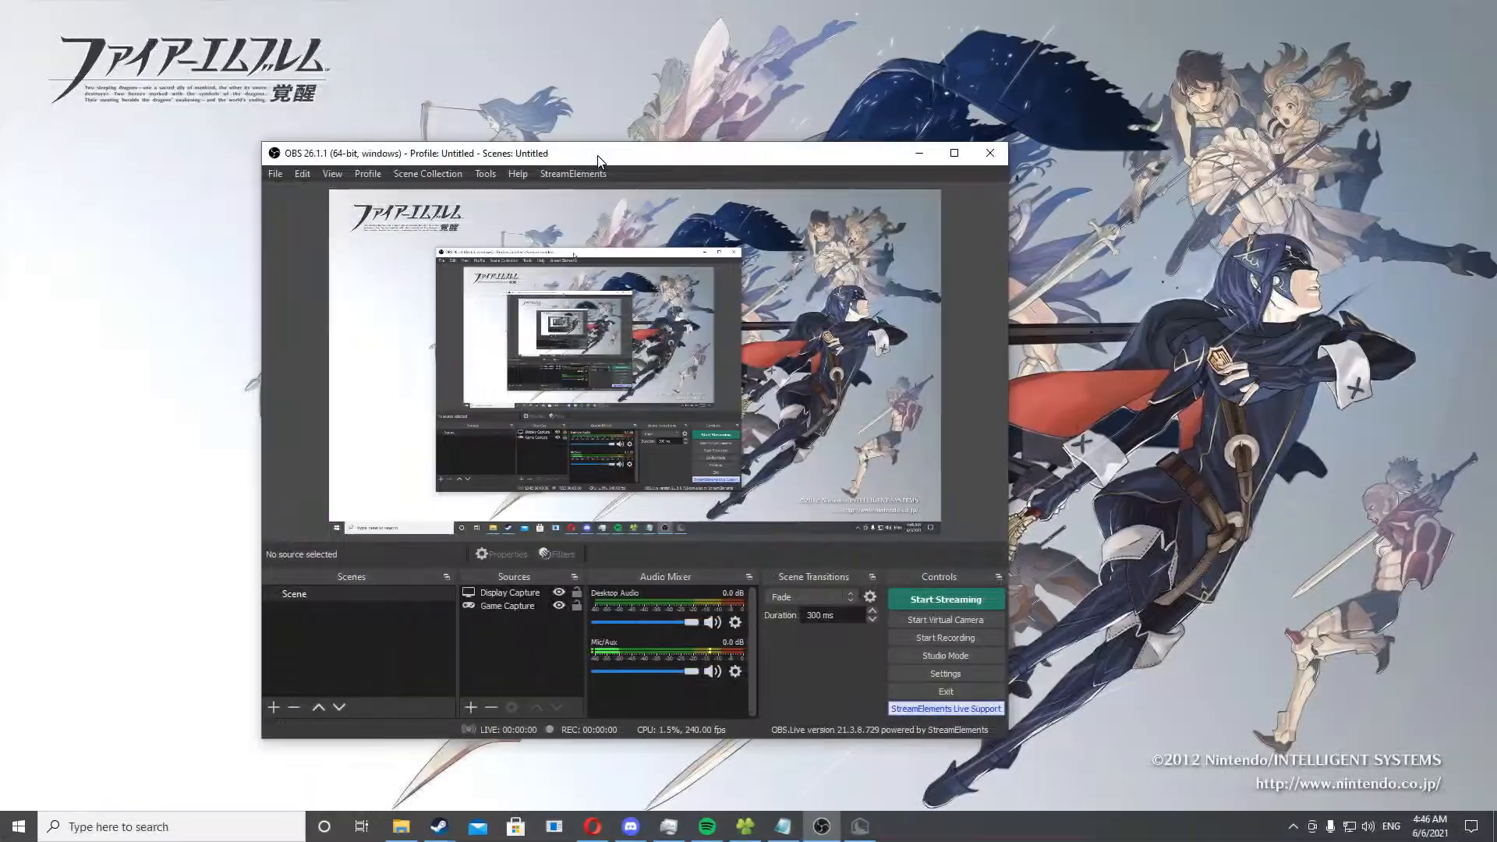
pyautogui.moveTo(604, 151); pyautogui.dragTo(659, 155)
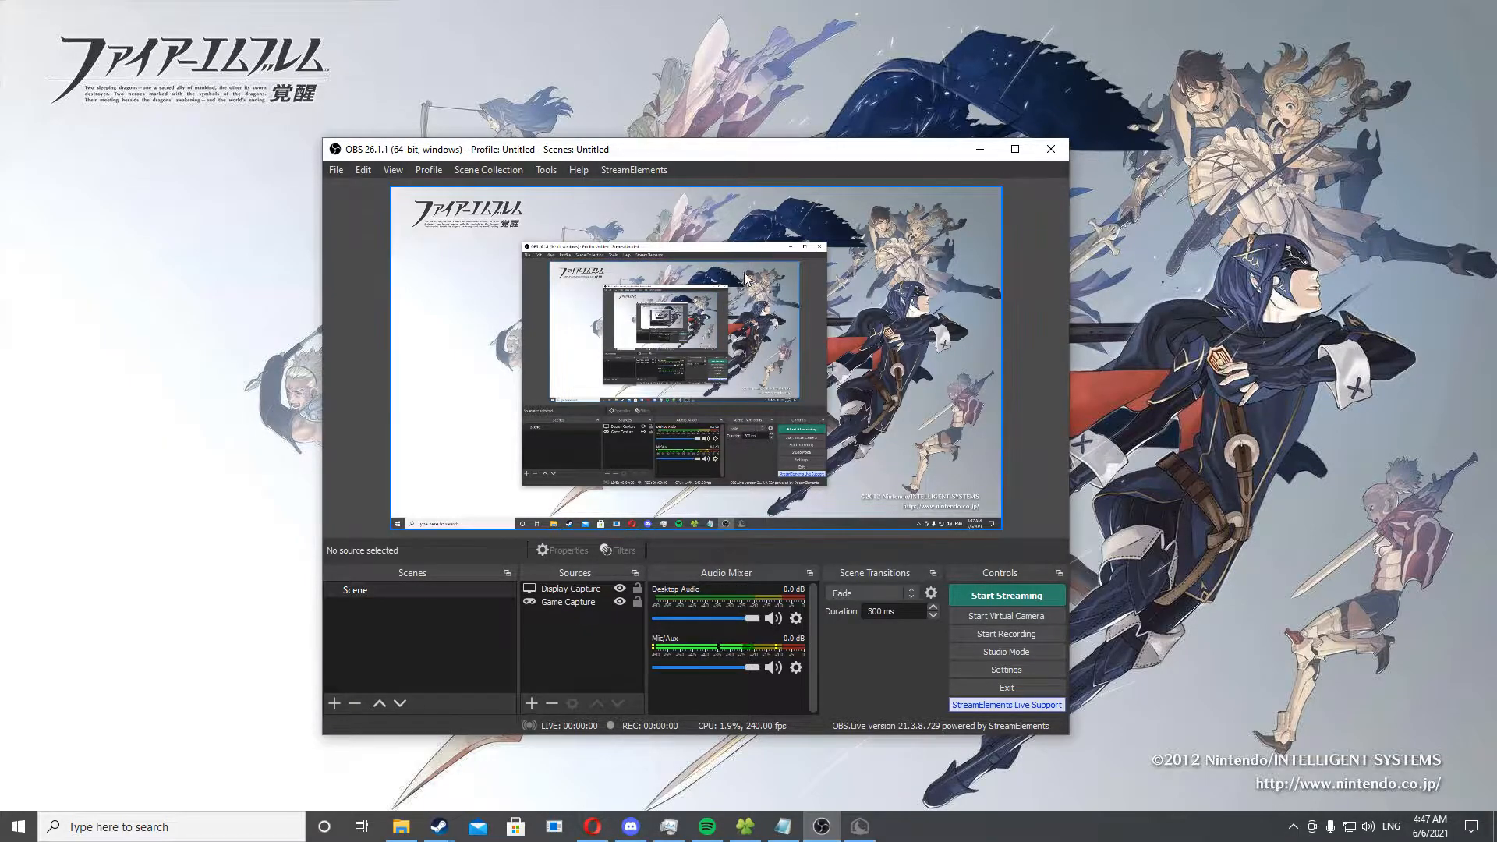
pyautogui.moveTo(631, 159); pyautogui.dragTo(670, 143)
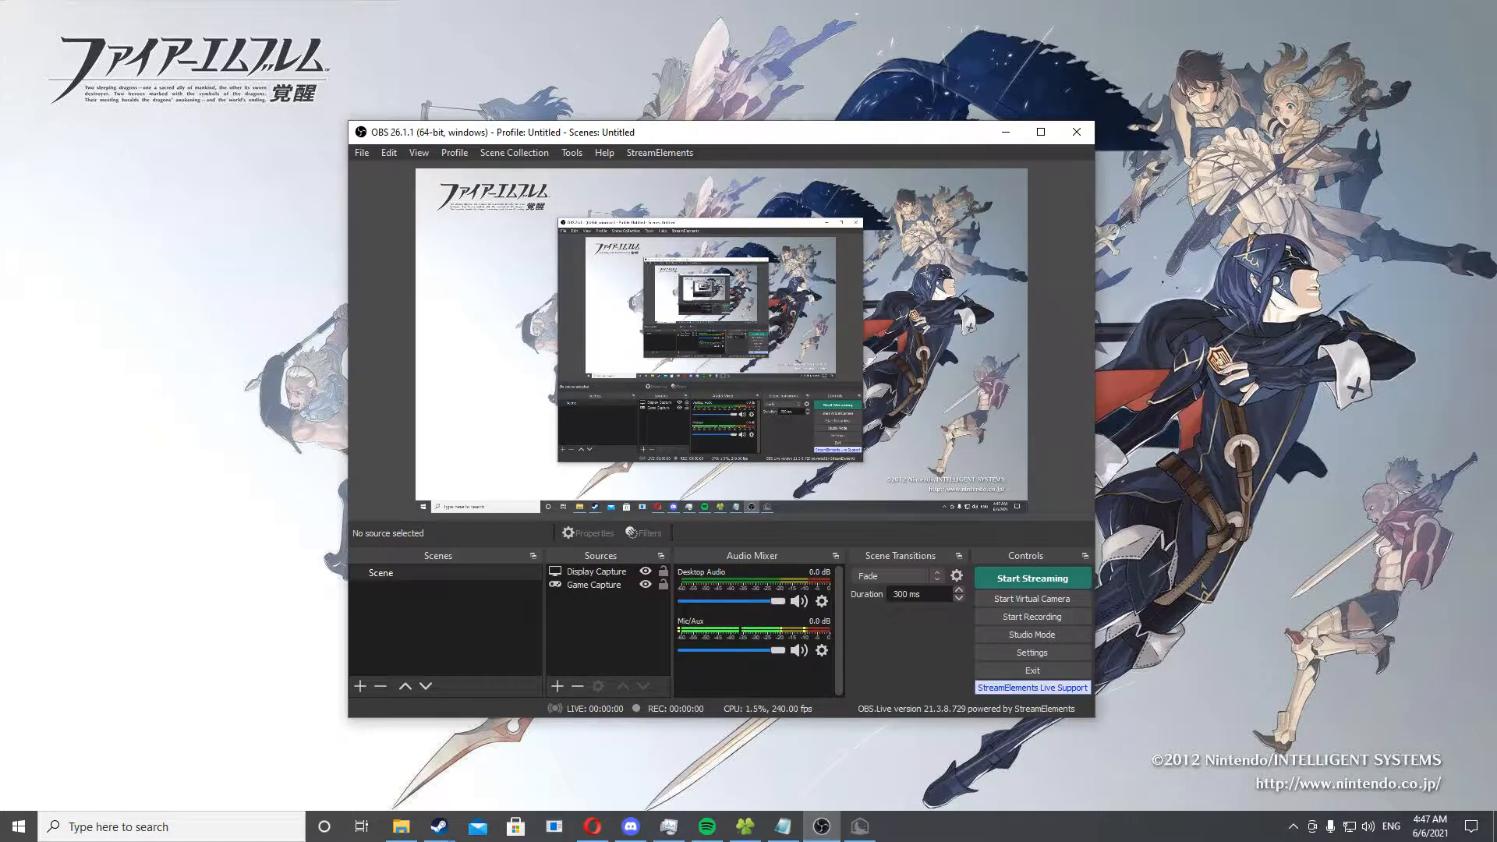
pyautogui.moveTo(824, 134); pyautogui.dragTo(791, 130)
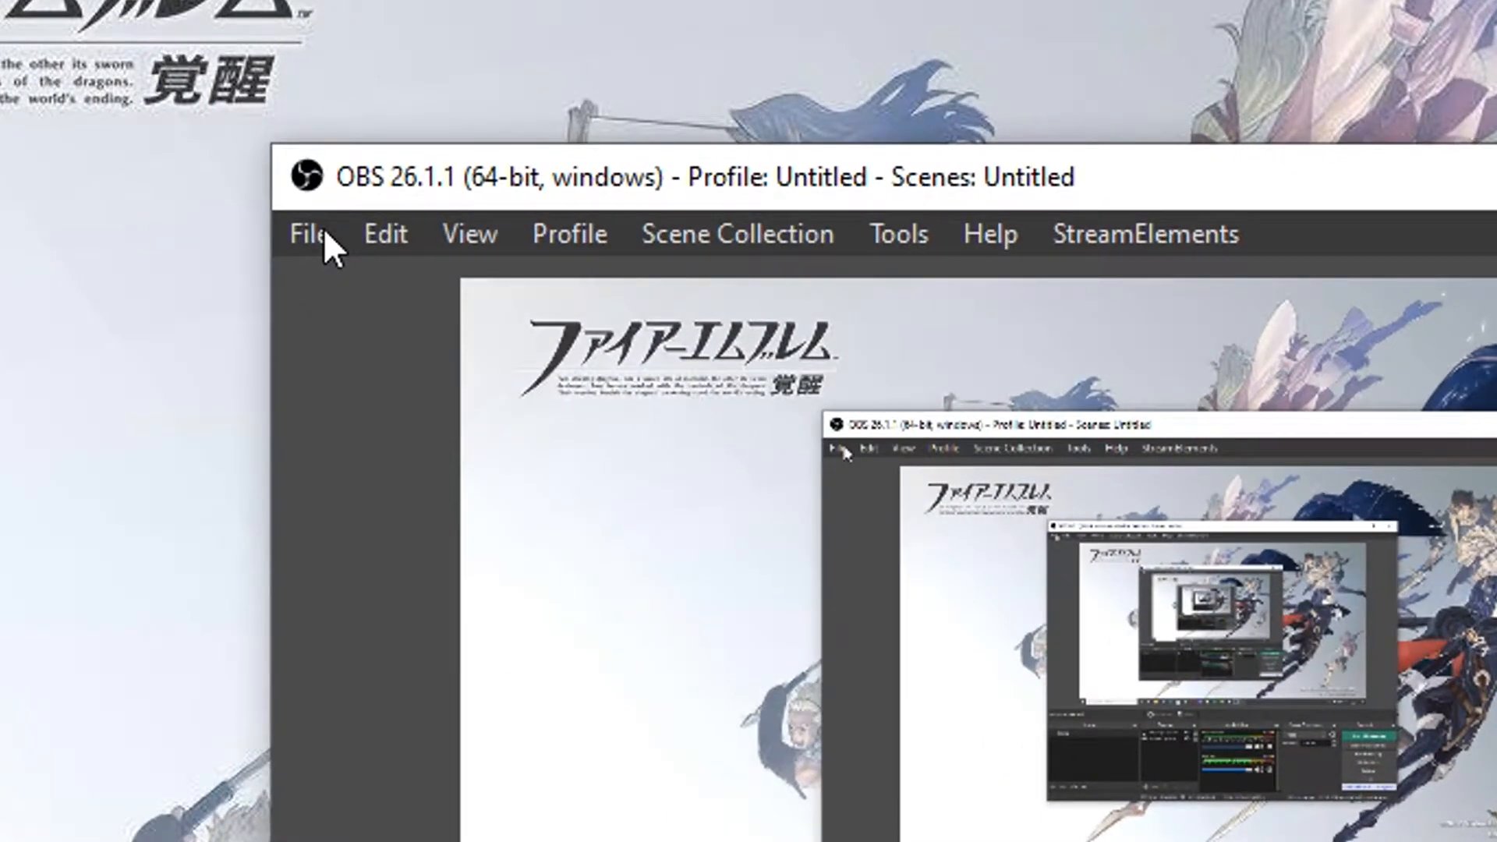
# Step: Open the program settings and go to the output settings
pyautogui.click(324, 227)
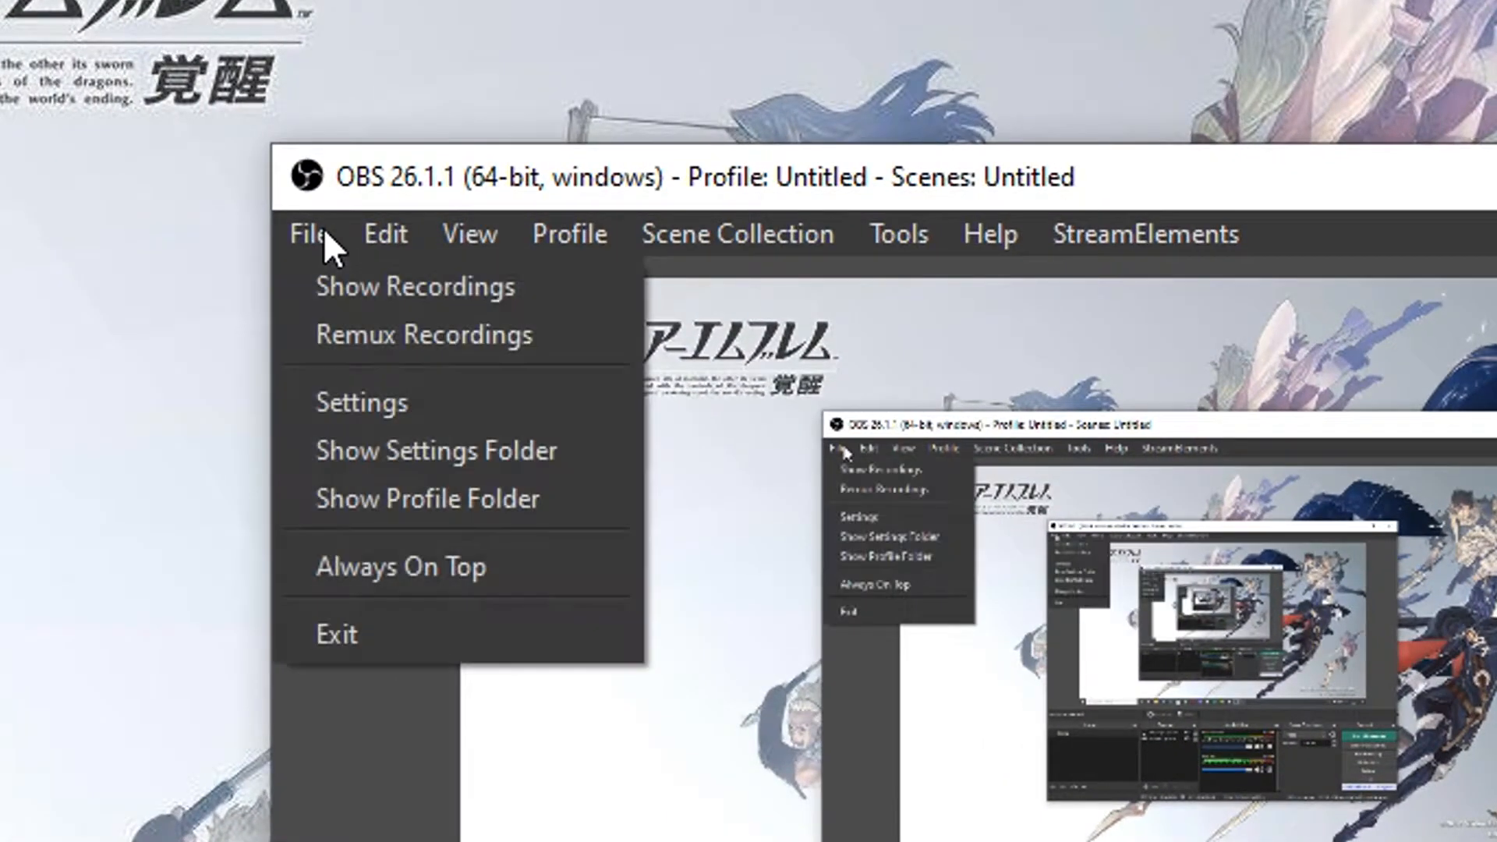
pyautogui.click(433, 403)
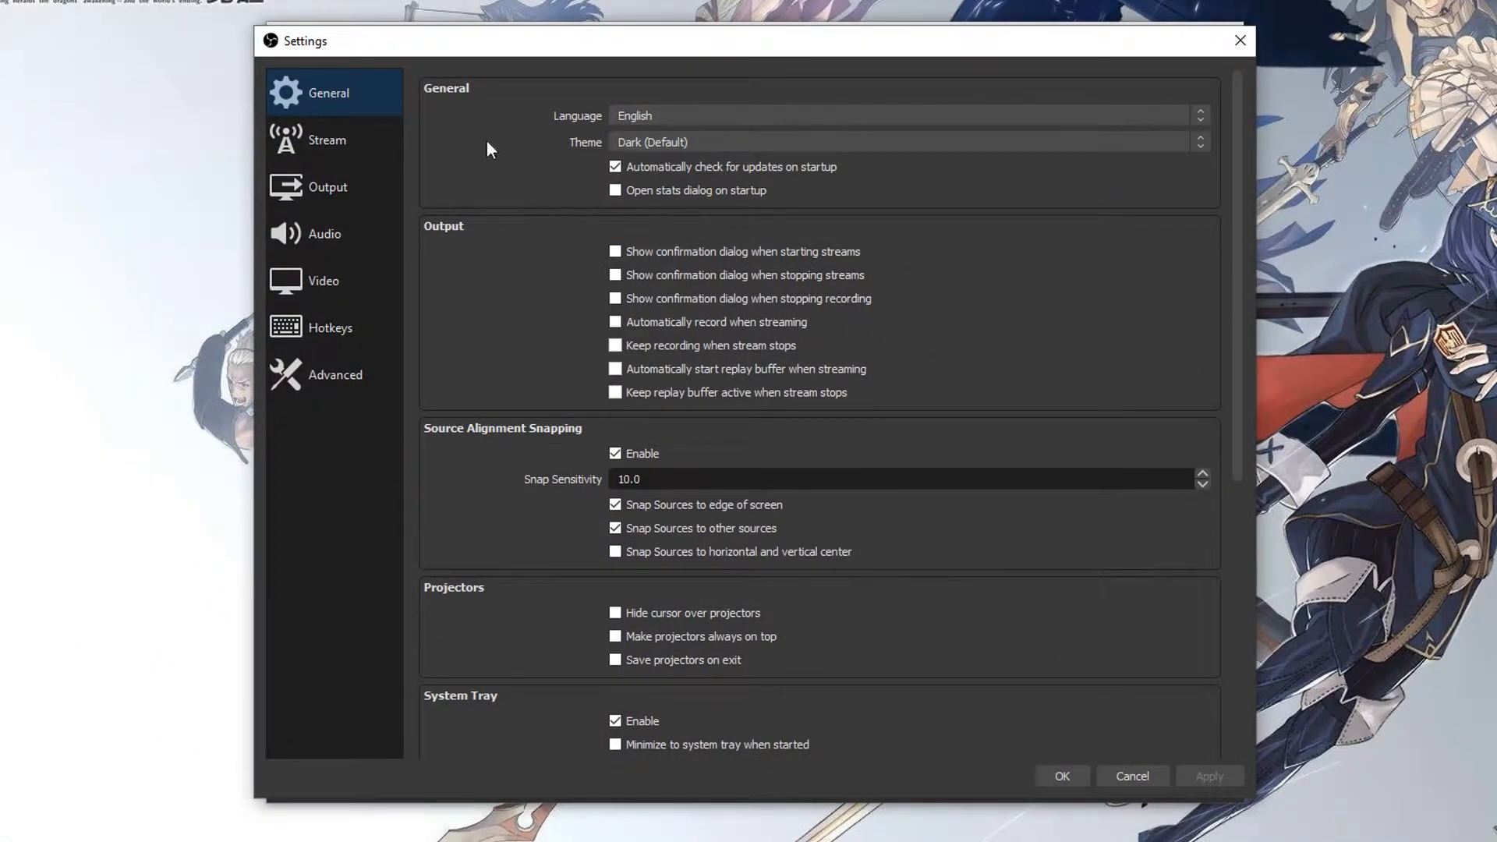
pyautogui.click(349, 127)
pyautogui.click(350, 104)
pyautogui.click(353, 128)
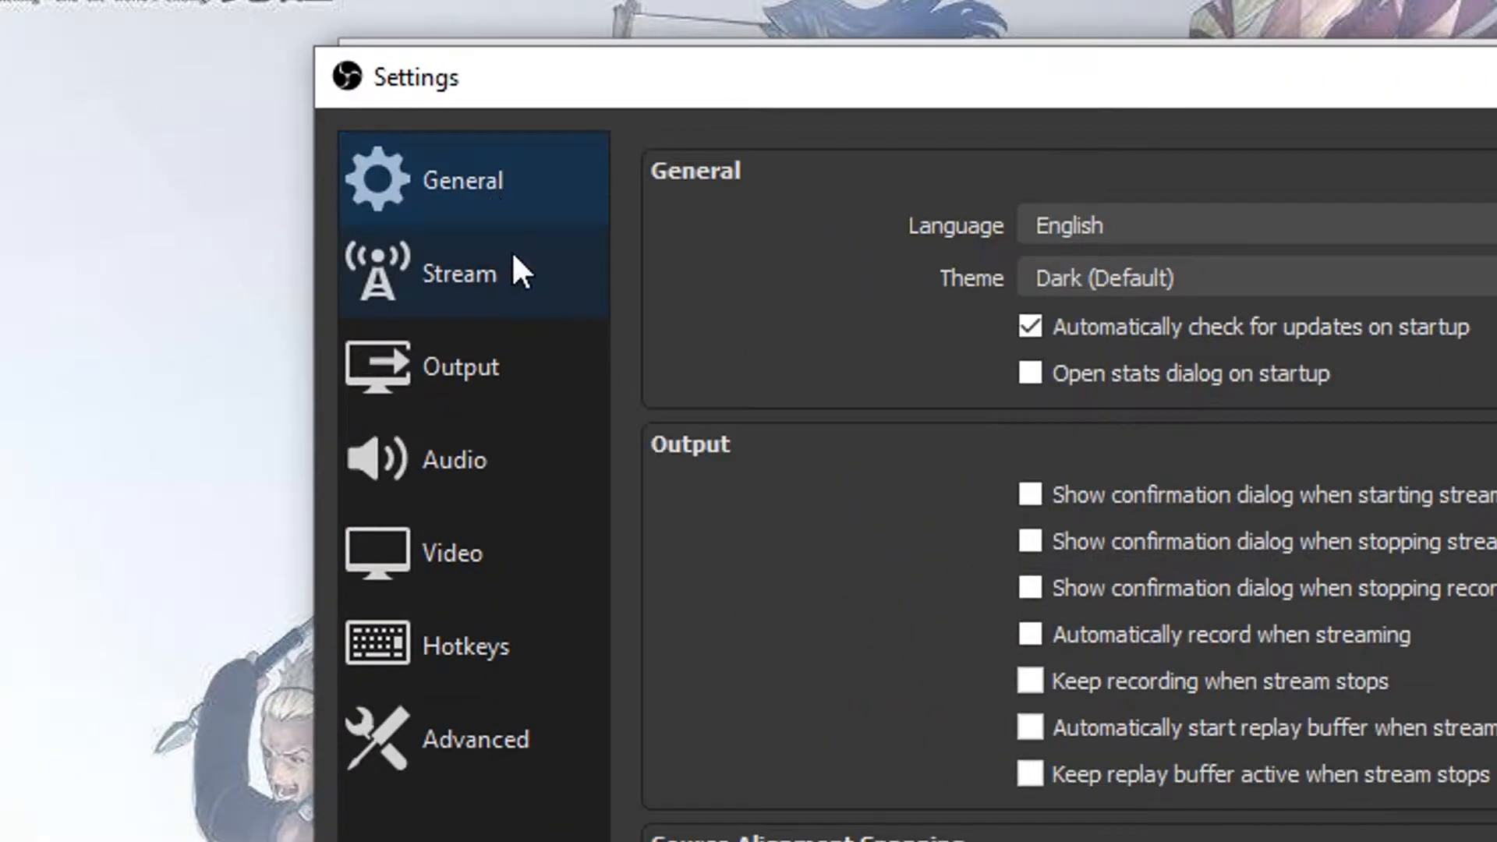
pyautogui.click(507, 200)
pyautogui.click(507, 261)
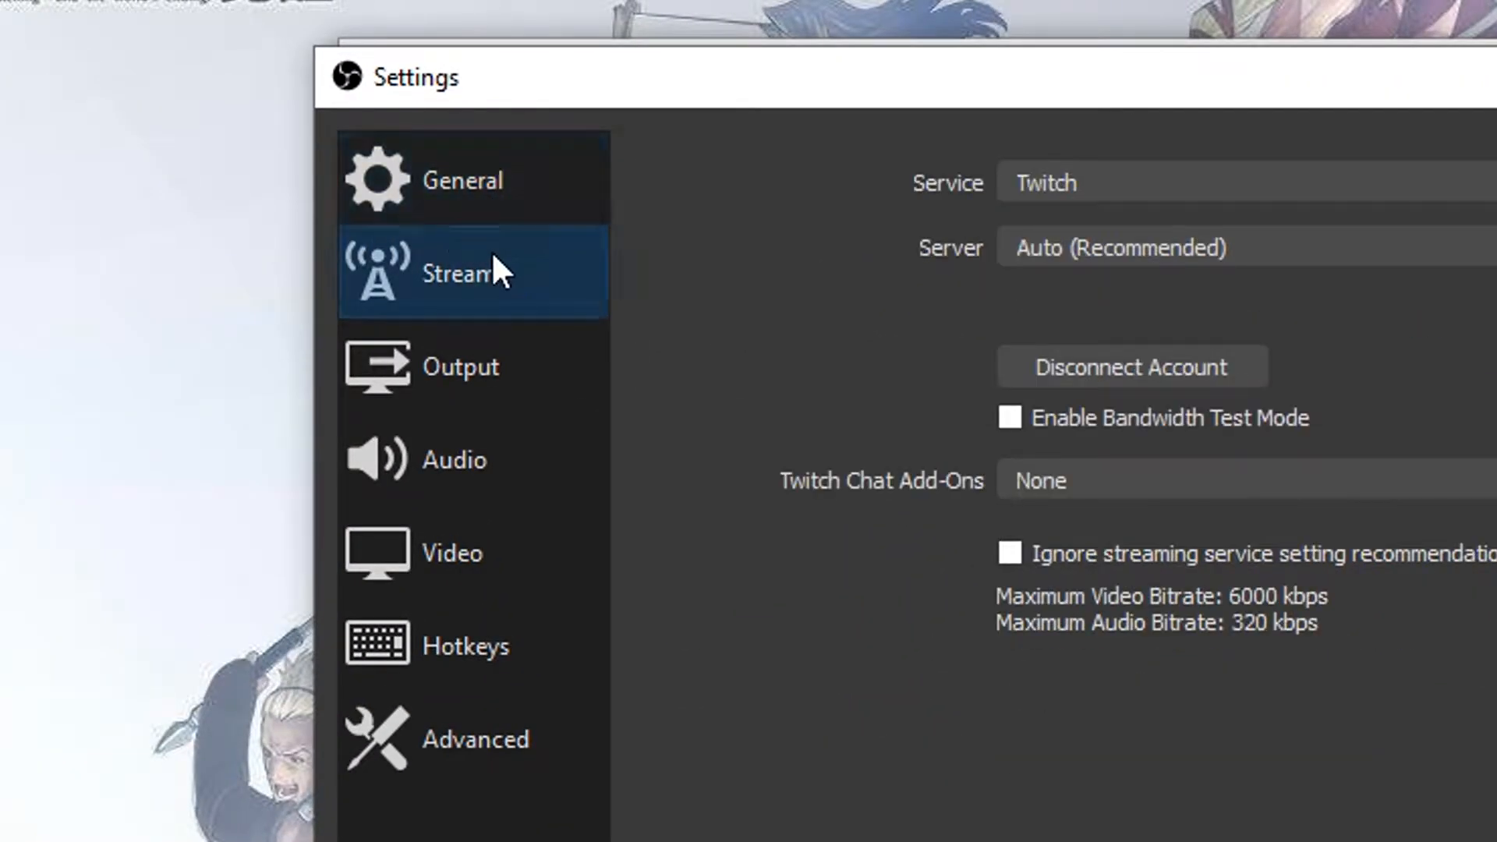
pyautogui.click(524, 358)
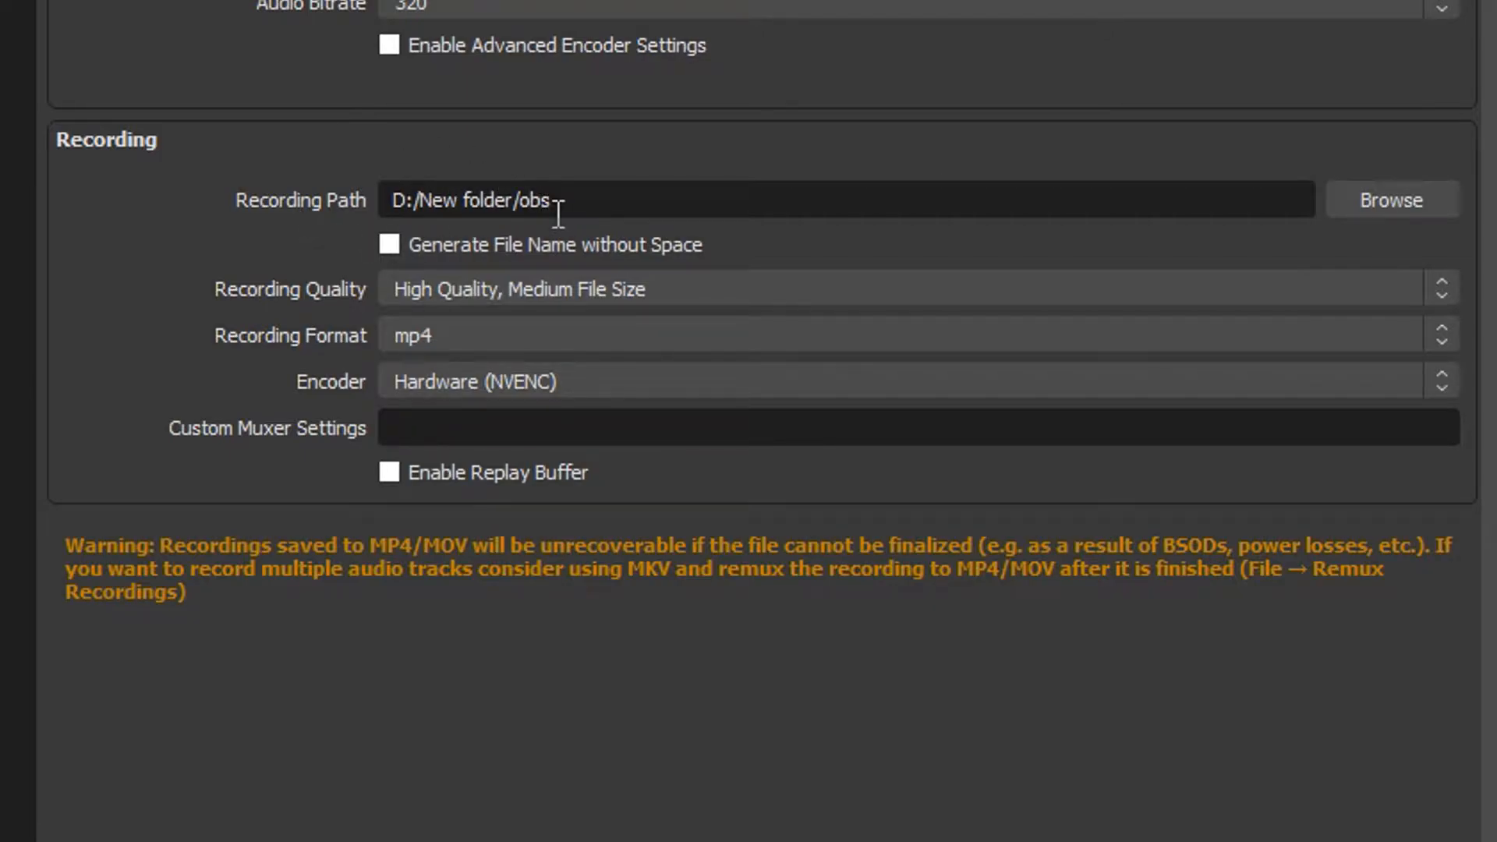
# Step: Review the folder path where recordings are saved
pyautogui.moveTo(618, 206); pyautogui.dragTo(412, 203)
pyautogui.click(583, 215)
pyautogui.moveTo(610, 220)
pyautogui.mouseDown()
pyautogui.moveTo(434, 204)
pyautogui.moveTo(588, 214)
pyautogui.mouseUp()
pyautogui.moveTo(594, 207); pyautogui.dragTo(387, 201)
pyautogui.click(595, 209)
pyautogui.moveTo(594, 208); pyautogui.dragTo(892, 237)
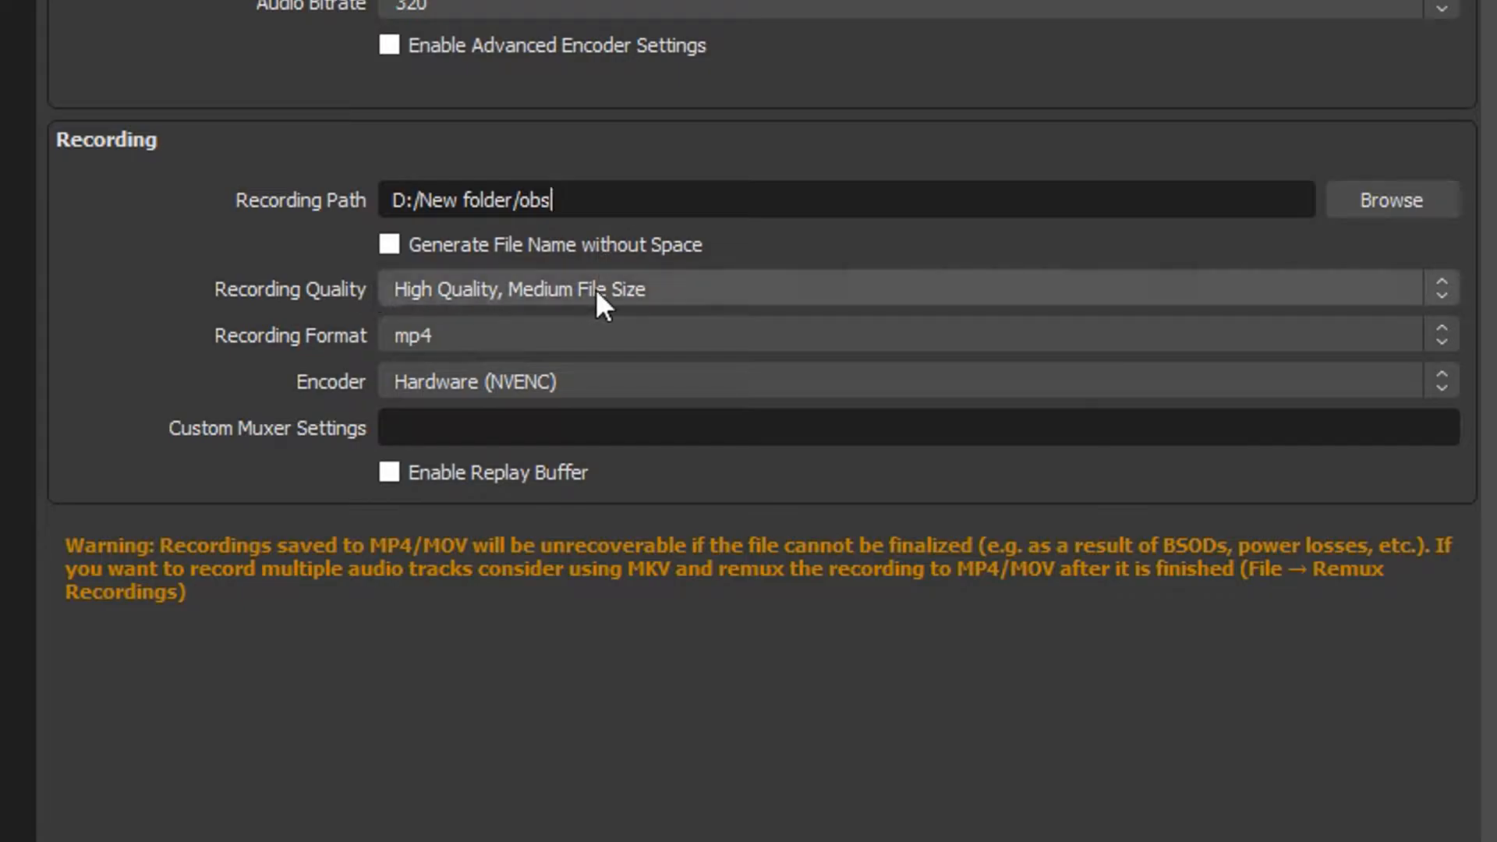
# Step: Examine the available recording quality and recording format options without changing them
pyautogui.click(684, 288)
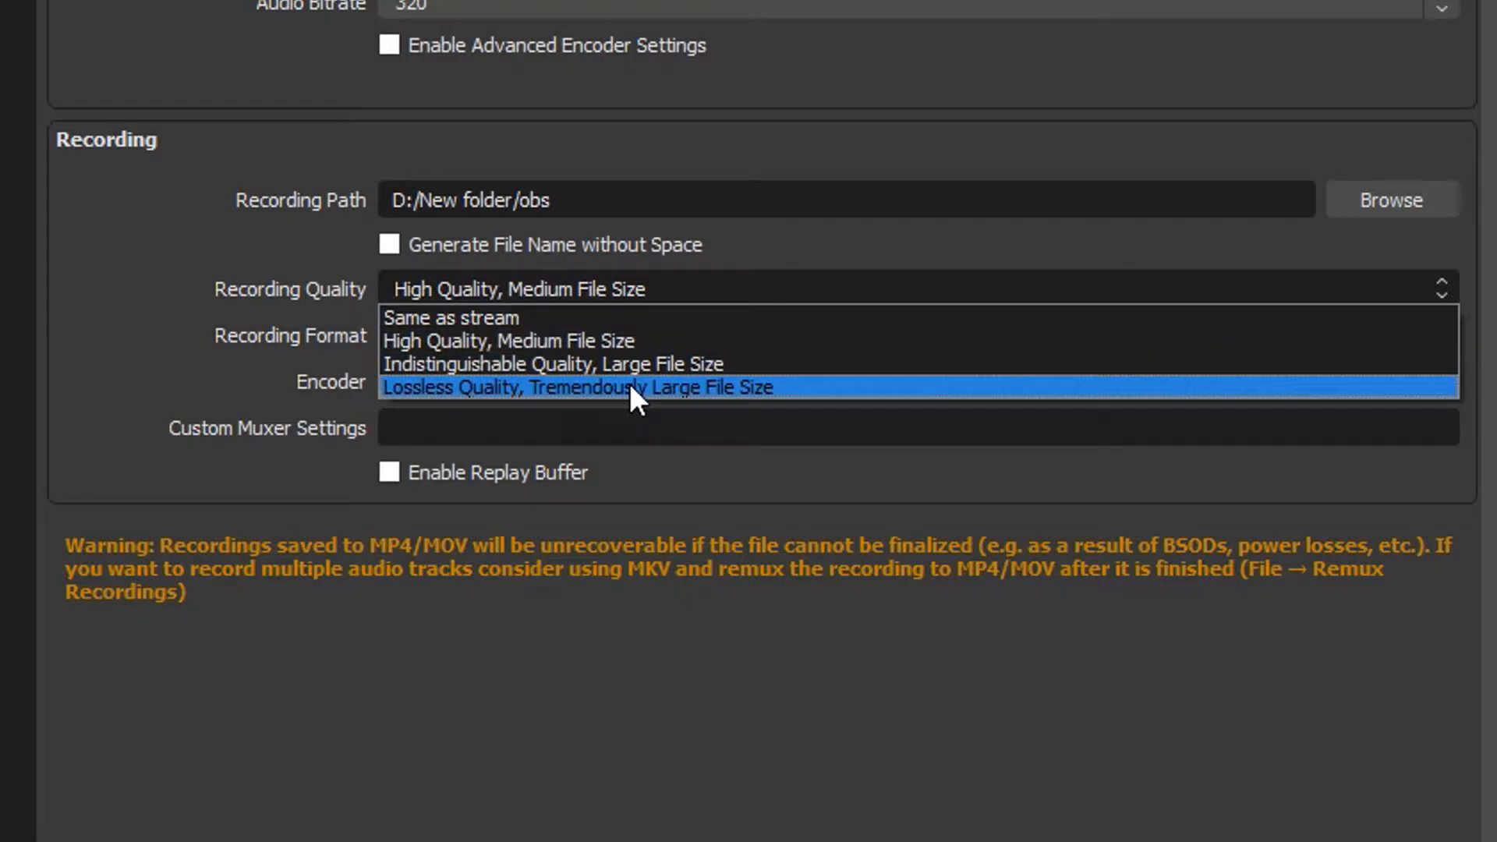
pyautogui.click(622, 292)
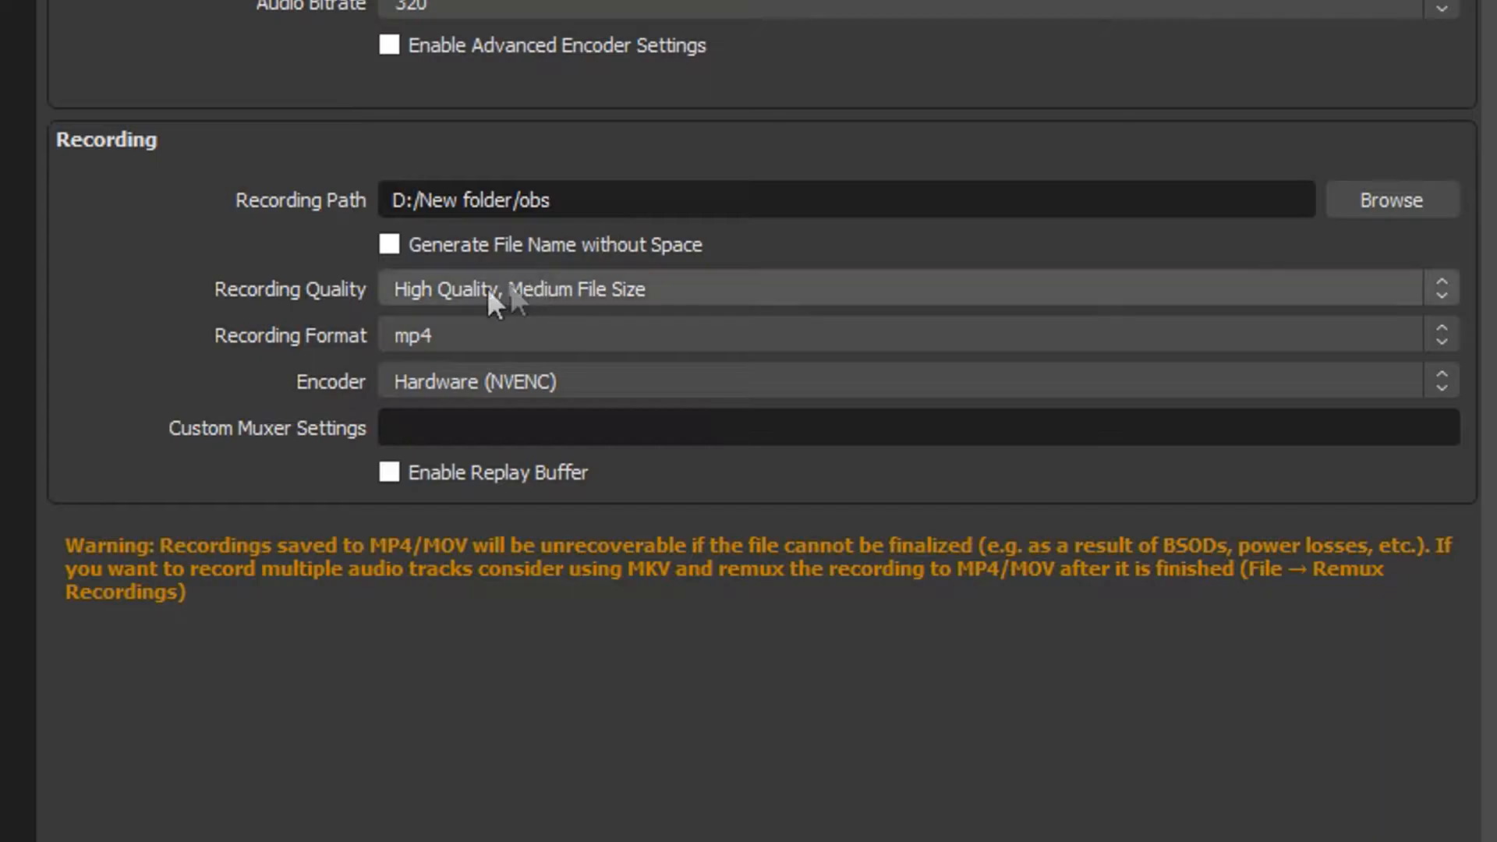
pyautogui.click(465, 340)
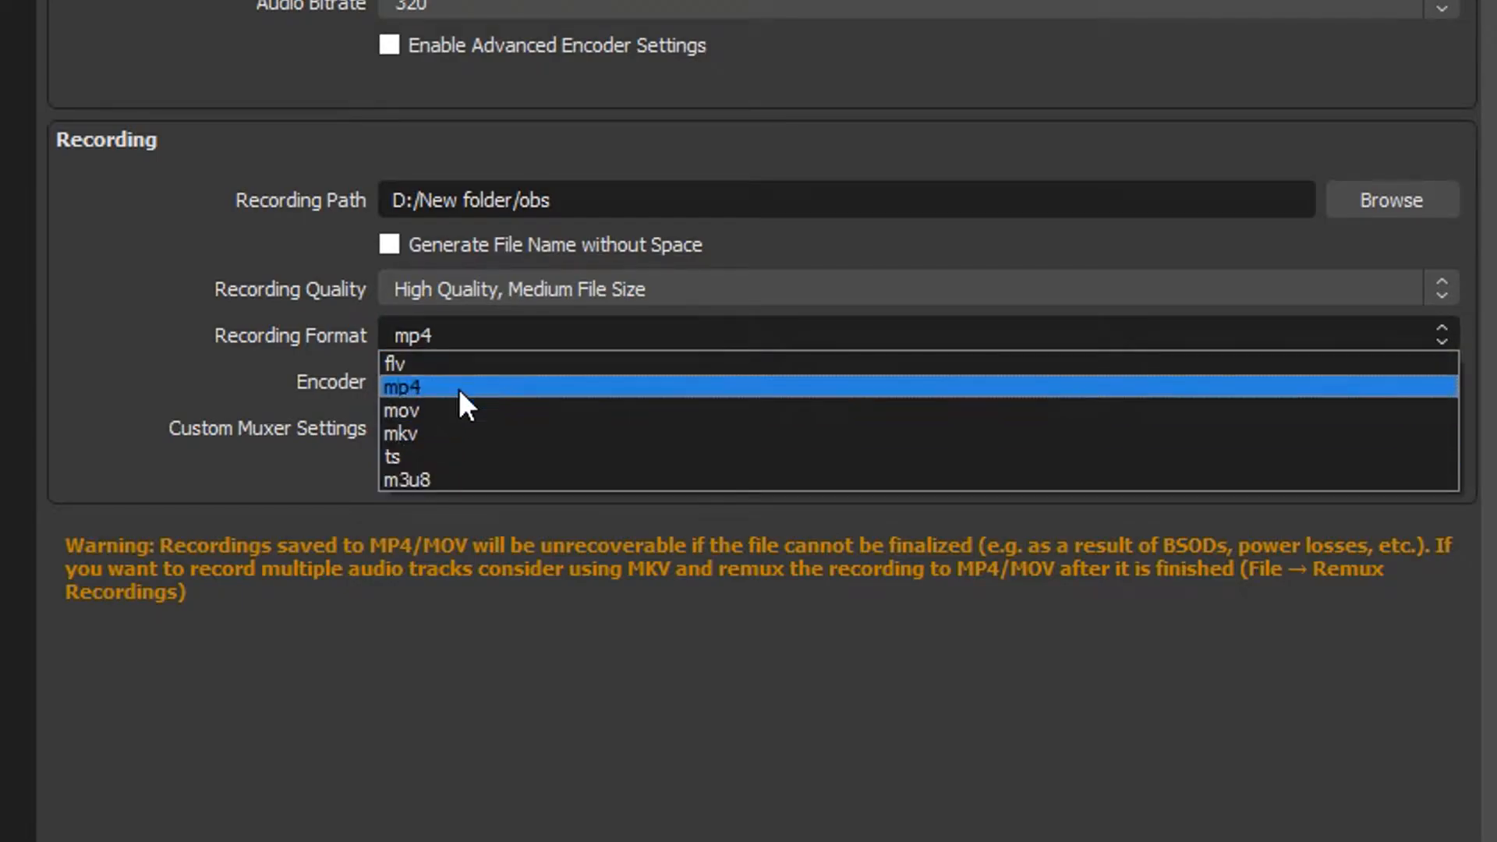
pyautogui.click(503, 330)
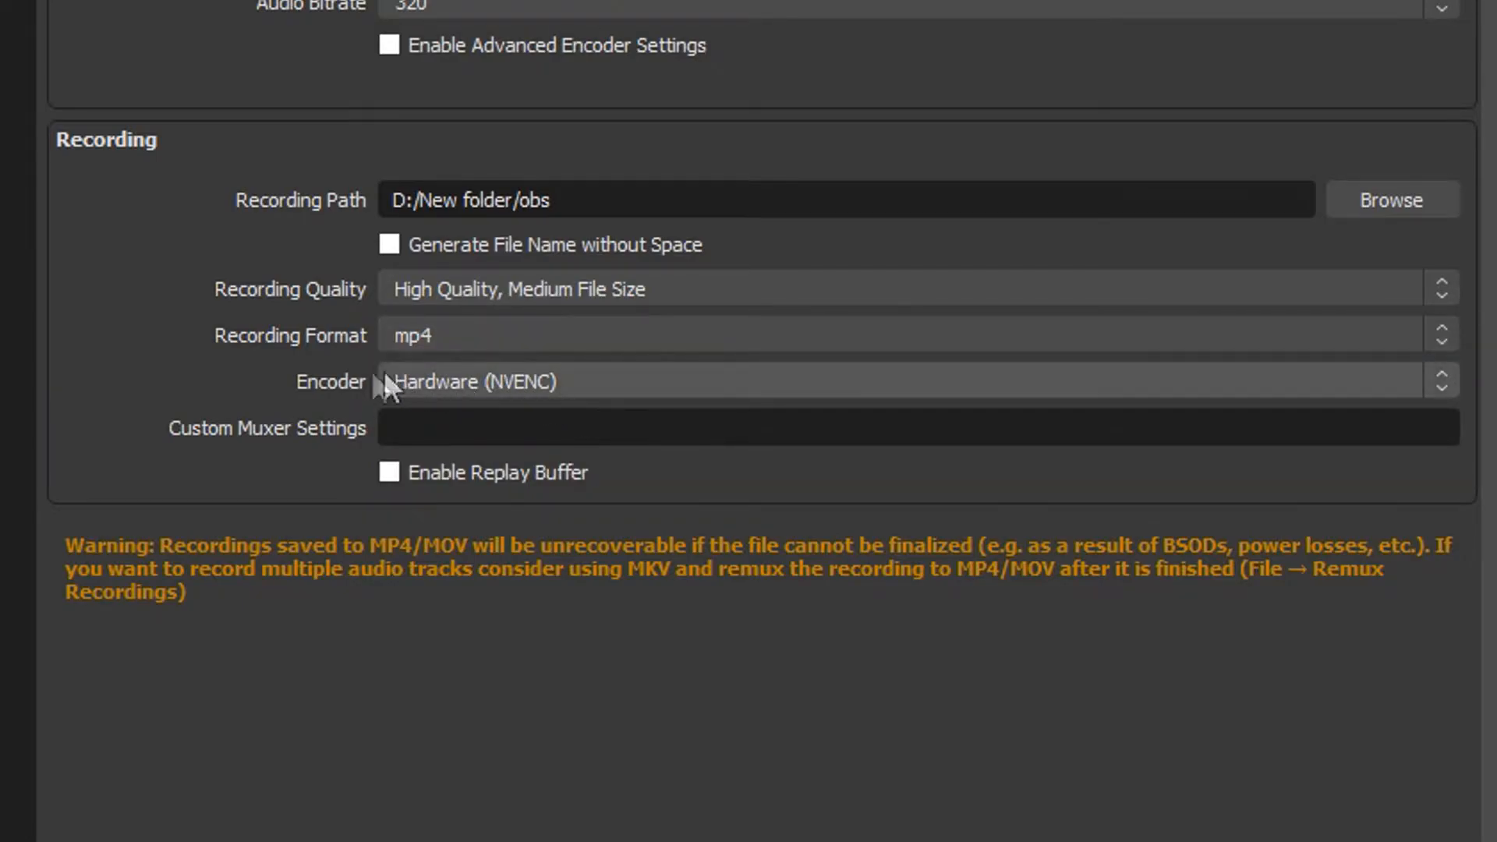
# Step: Choose Hardware (NVENC) as the recording encoder after comparing it with the software x264 options
pyautogui.click(550, 375)
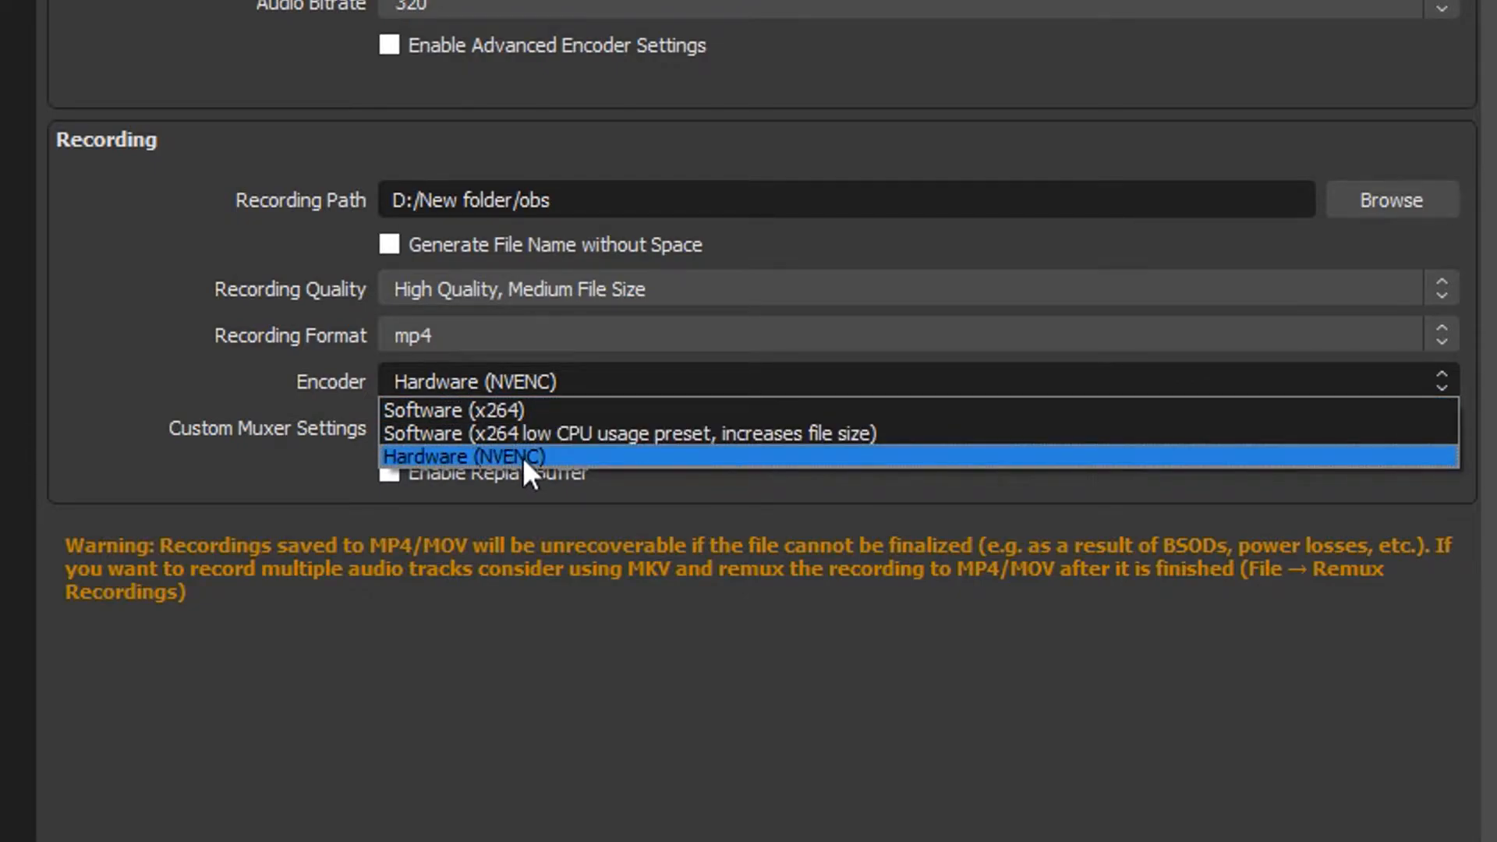
pyautogui.click(544, 454)
pyautogui.click(527, 380)
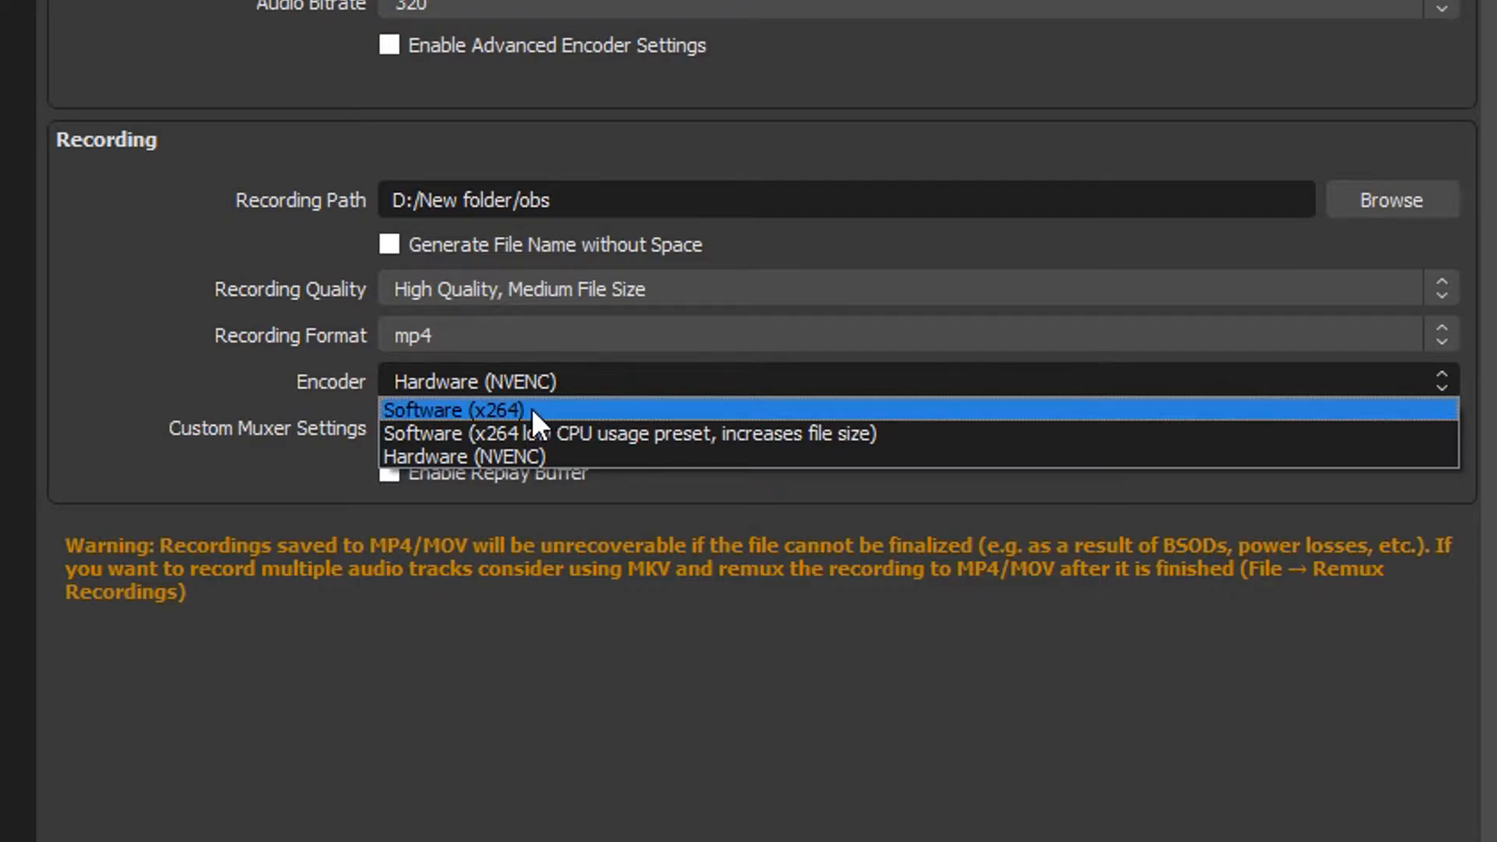
pyautogui.click(522, 454)
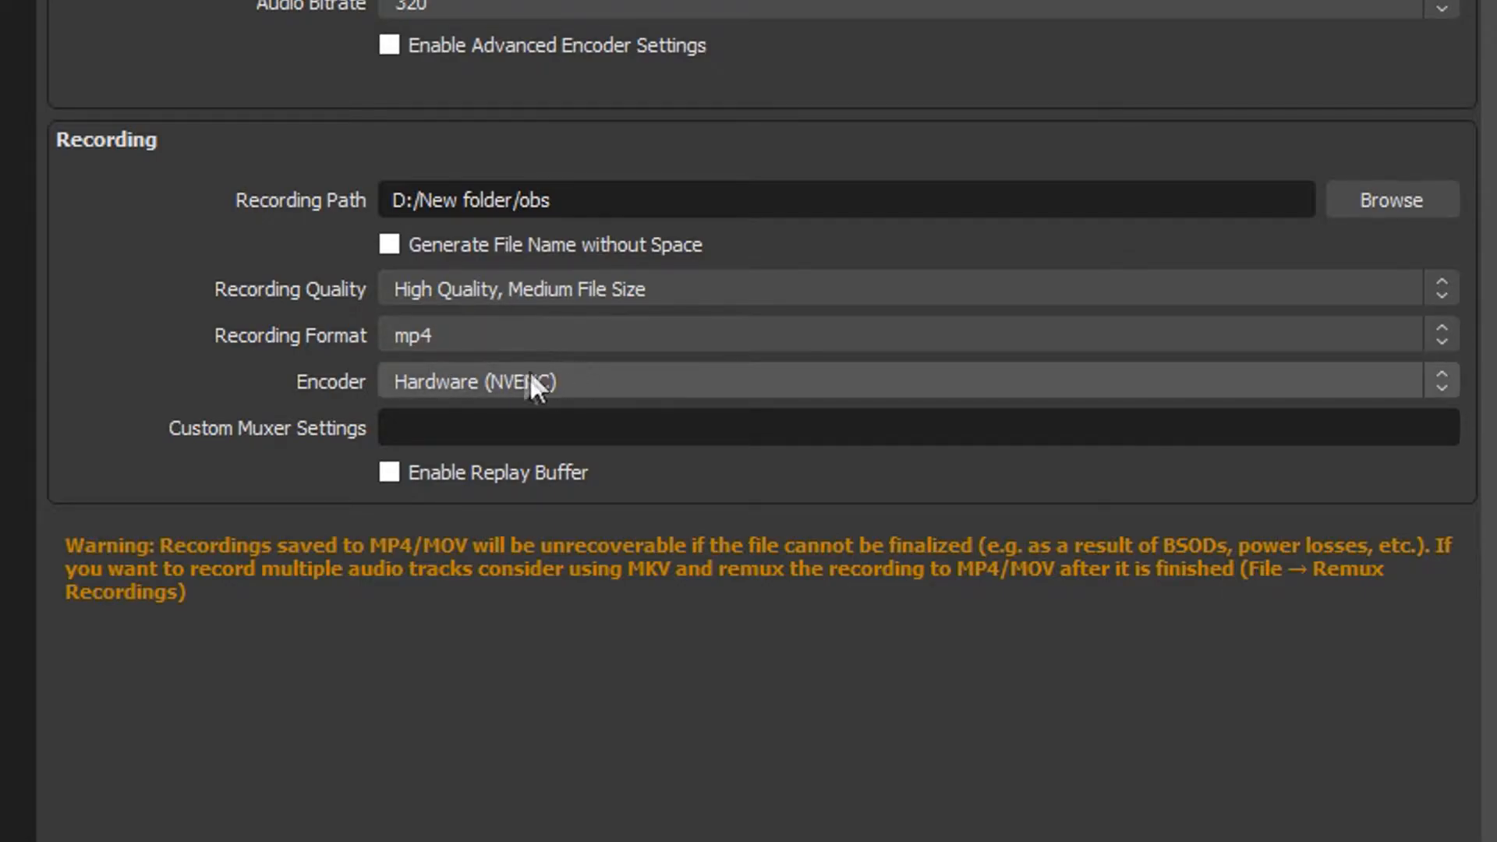
pyautogui.click(613, 378)
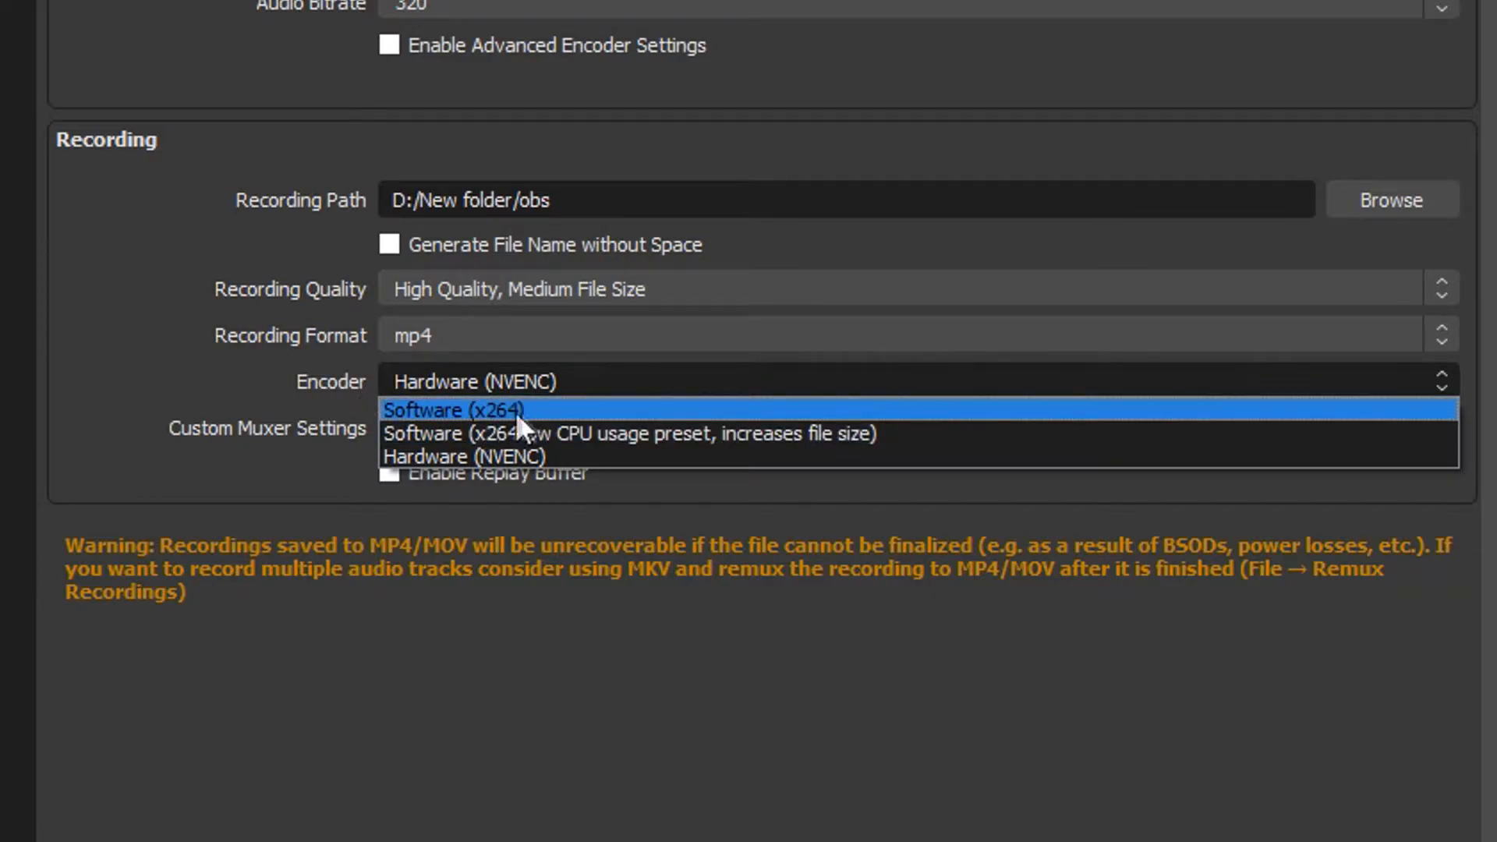
pyautogui.click(623, 456)
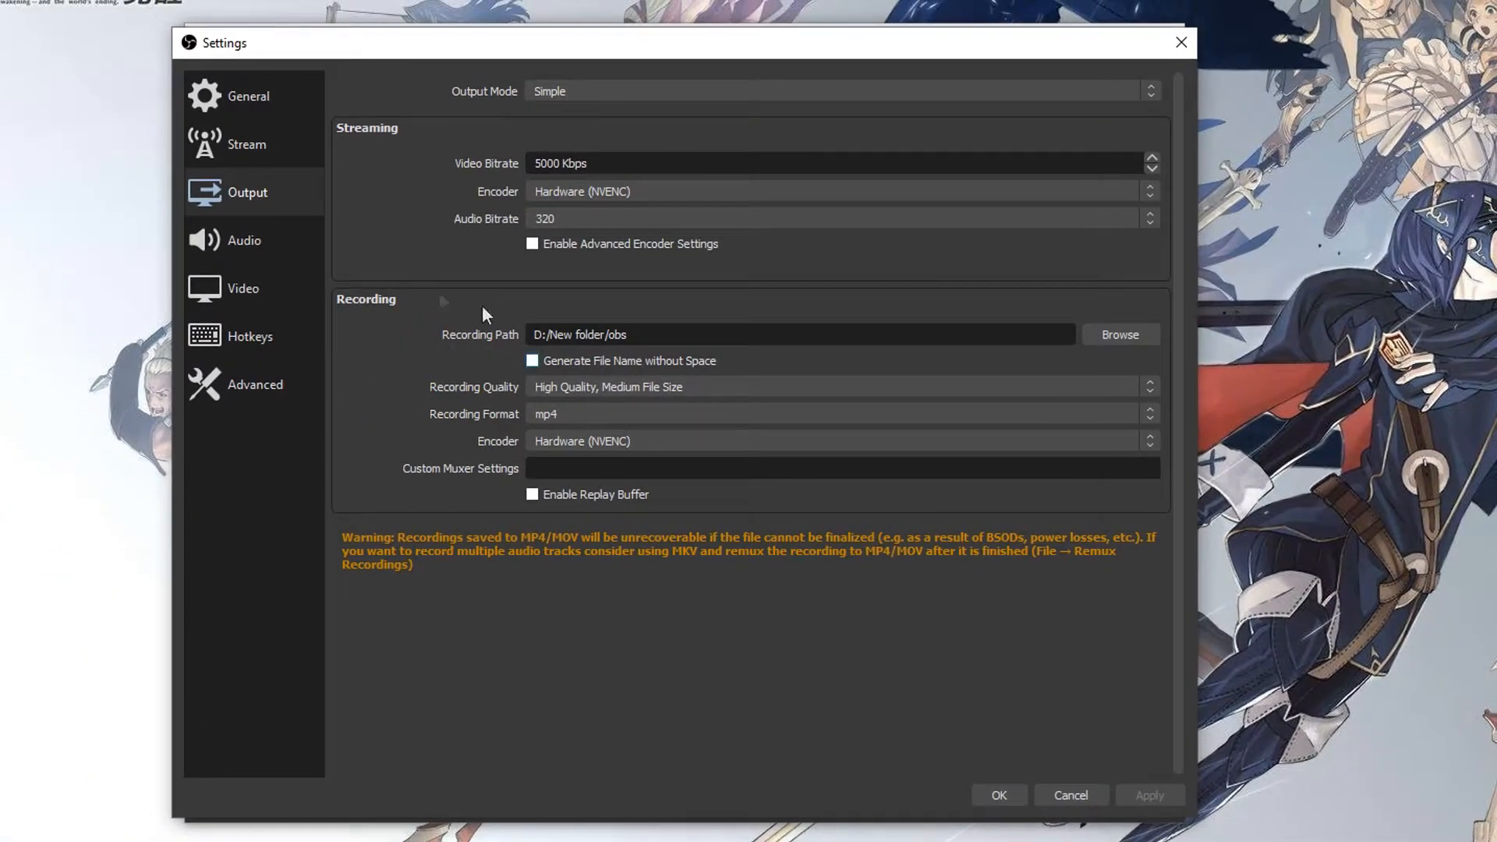
# Step: Check the desktop and microphone devices in the audio settings and set the monitoring device to Speakers (Sound Blaster Play! 3)
pyautogui.click(287, 247)
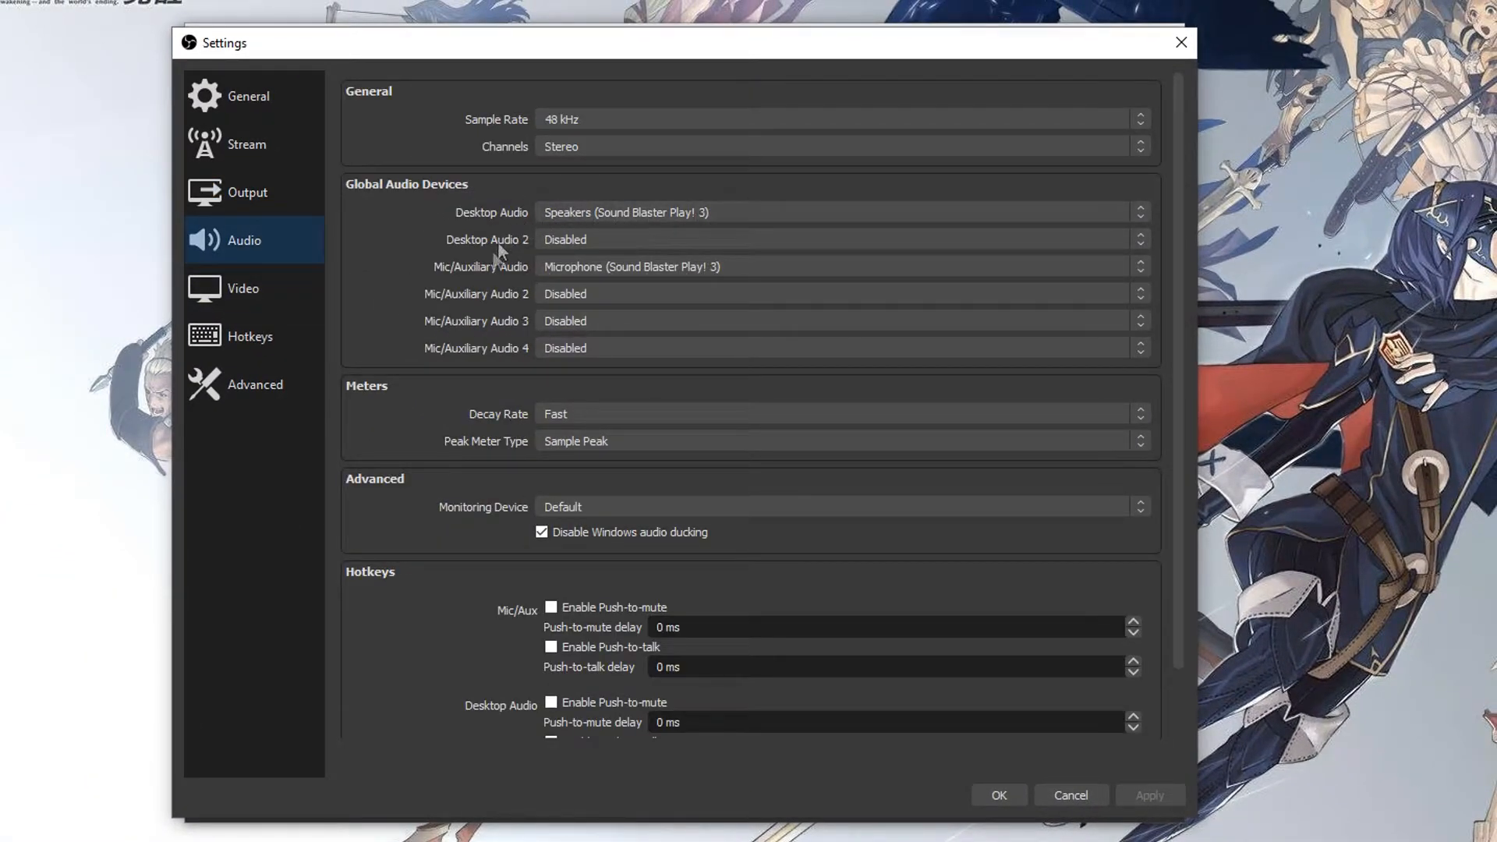
pyautogui.click(599, 214)
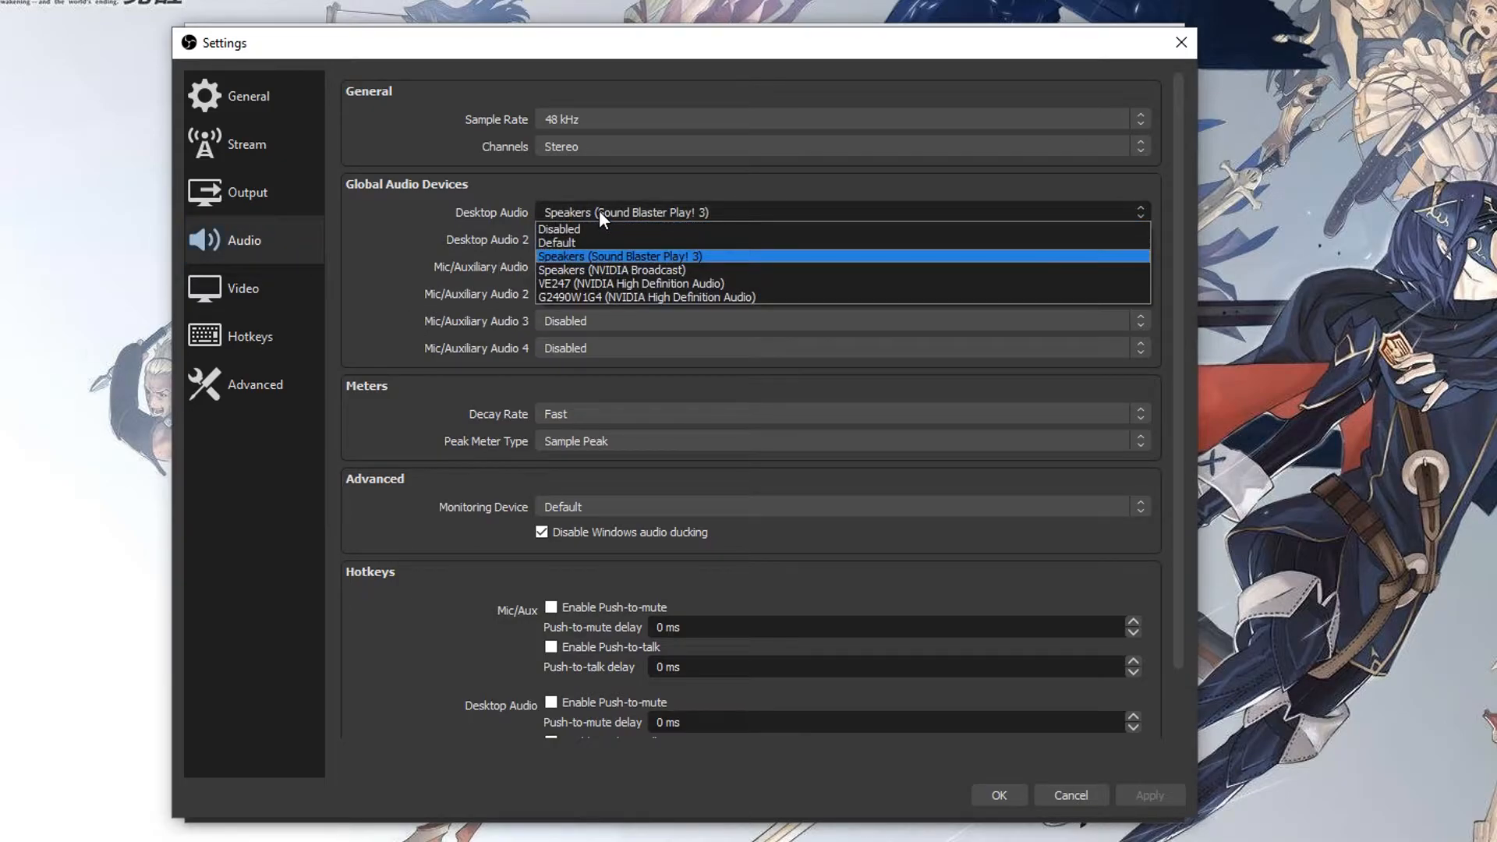
pyautogui.click(601, 208)
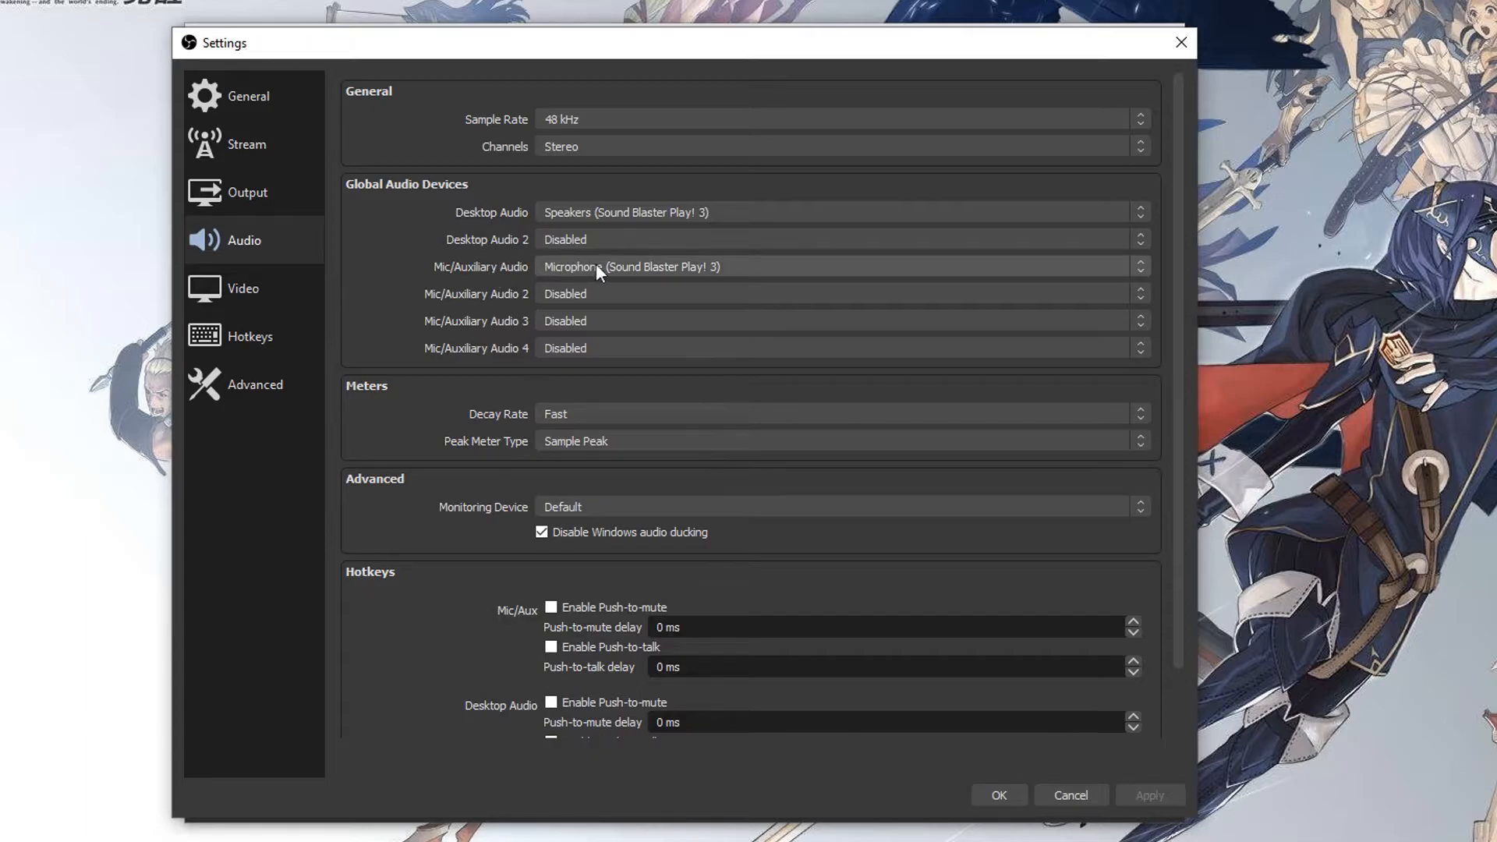
pyautogui.click(616, 274)
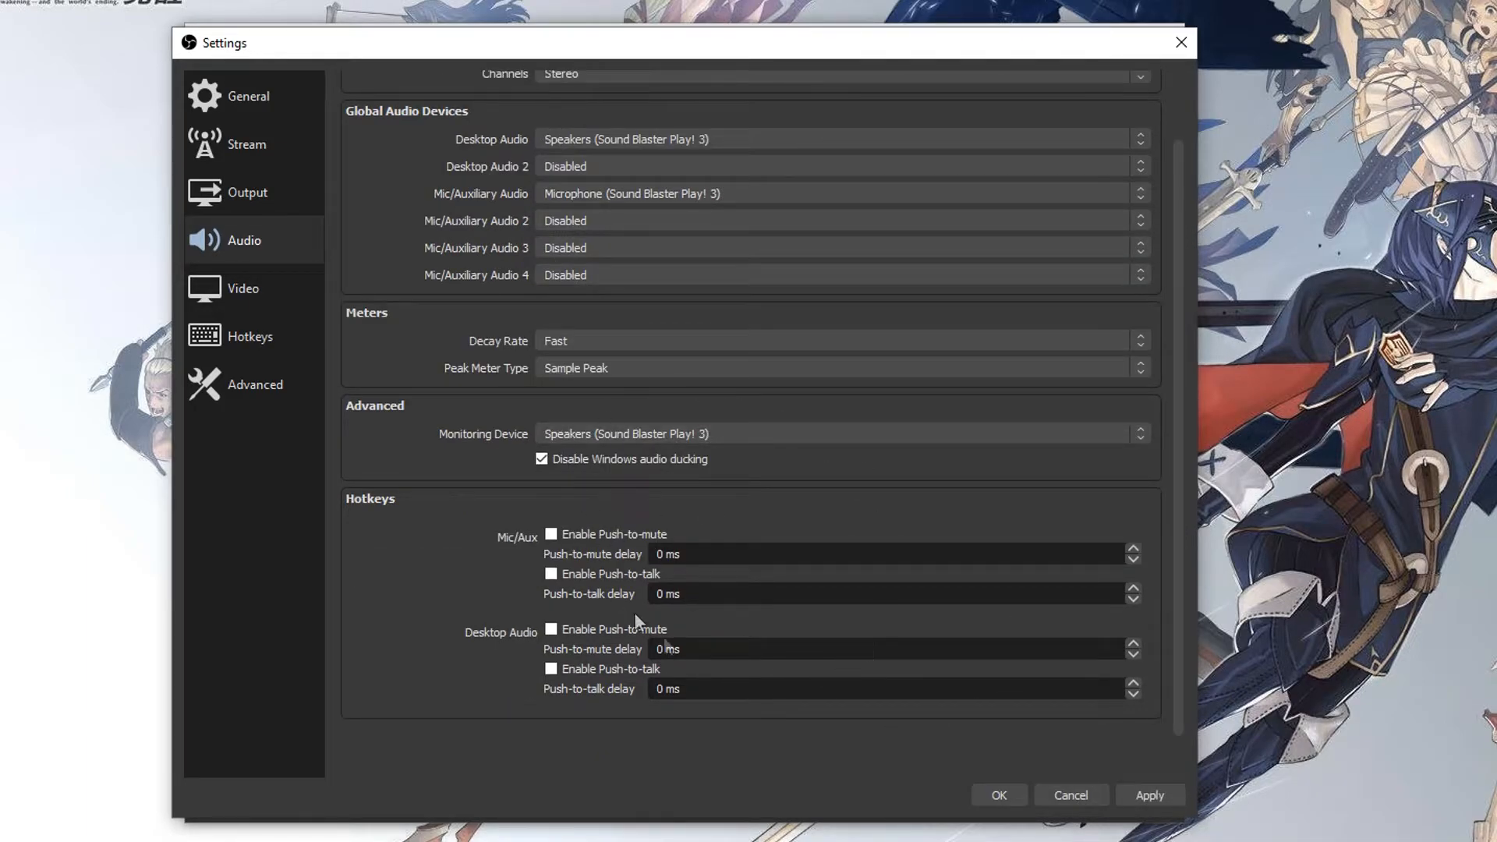
pyautogui.scroll(2, 779, 506)
pyautogui.scroll(-2, 881, 546)
# Step: Review the base canvas resolution and the scaled output resolution in the video settings
pyautogui.click(292, 282)
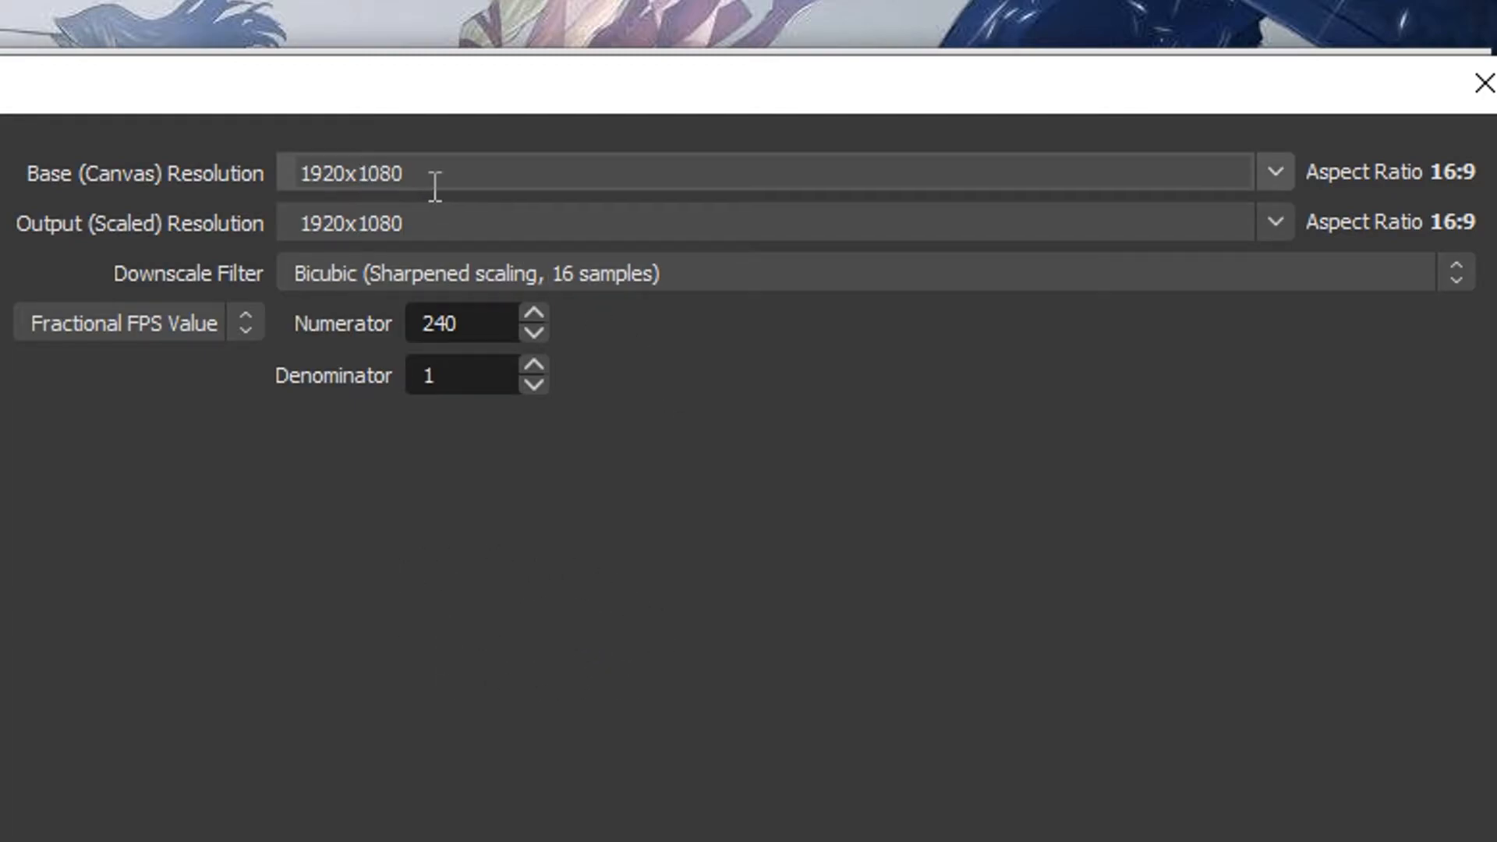
pyautogui.moveTo(431, 187); pyautogui.dragTo(317, 191)
pyautogui.moveTo(441, 191); pyautogui.dragTo(317, 190)
pyautogui.click(460, 195)
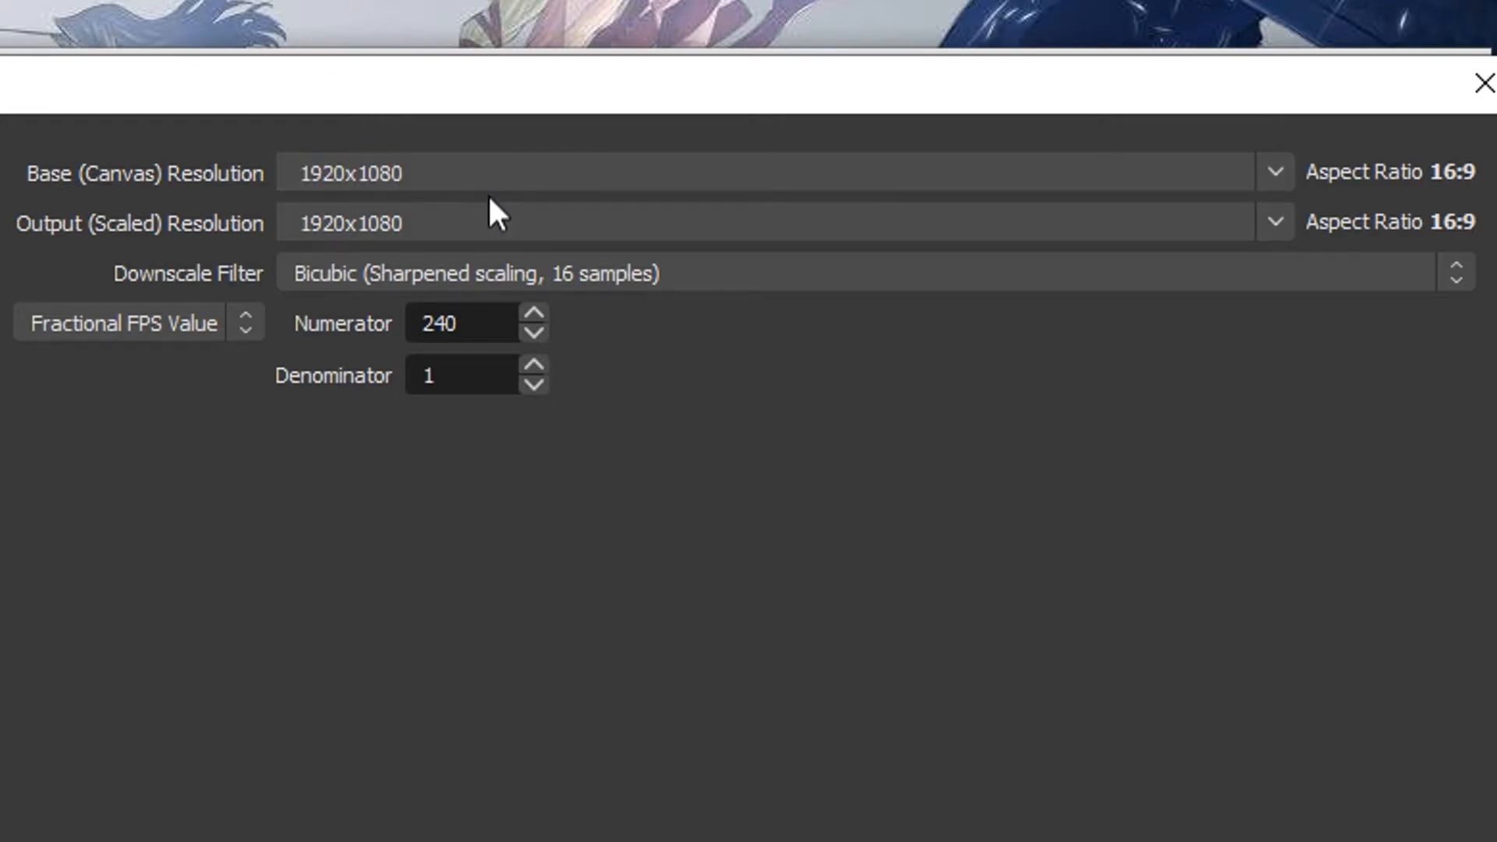
pyautogui.moveTo(451, 234); pyautogui.dragTo(321, 254)
pyautogui.click(454, 238)
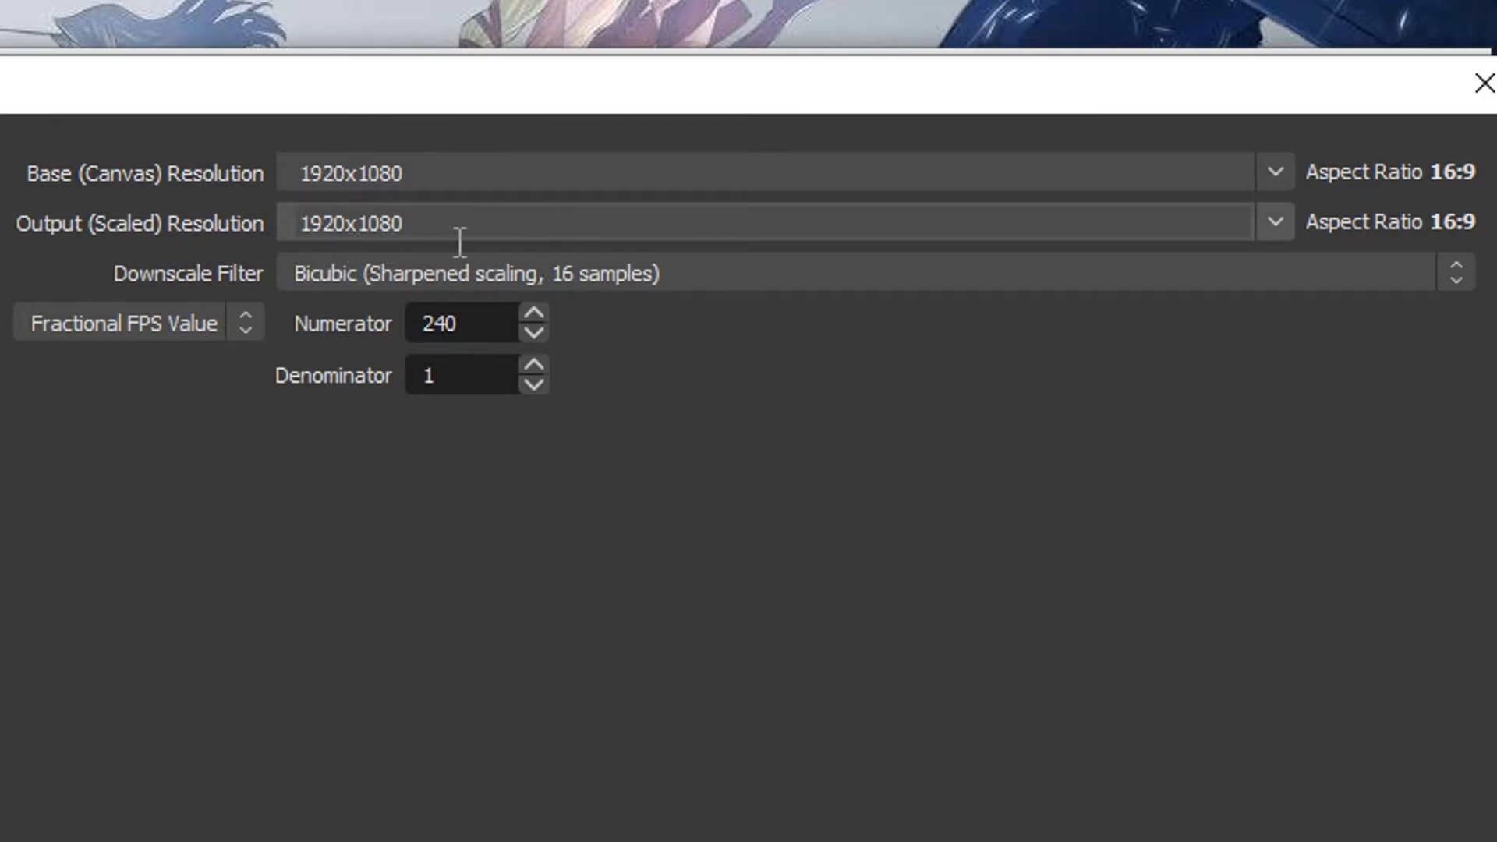
pyautogui.hotkey('shift', 'Tab')
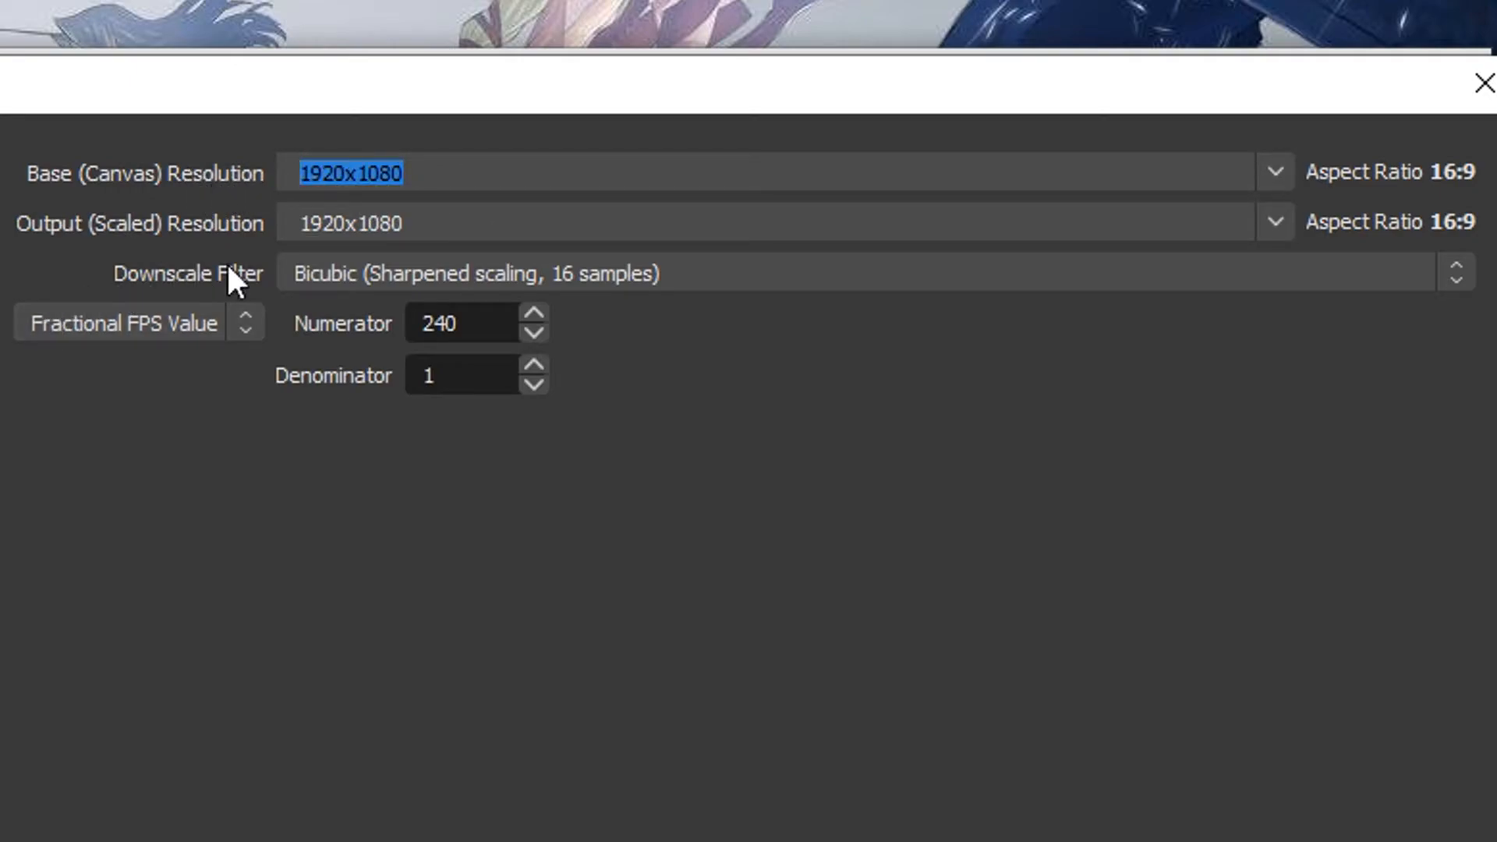
# Step: Set the downscale filter to Bicubic (Sharpened scaling, 16 samples) and compare it with the other filter options
pyautogui.click(386, 271)
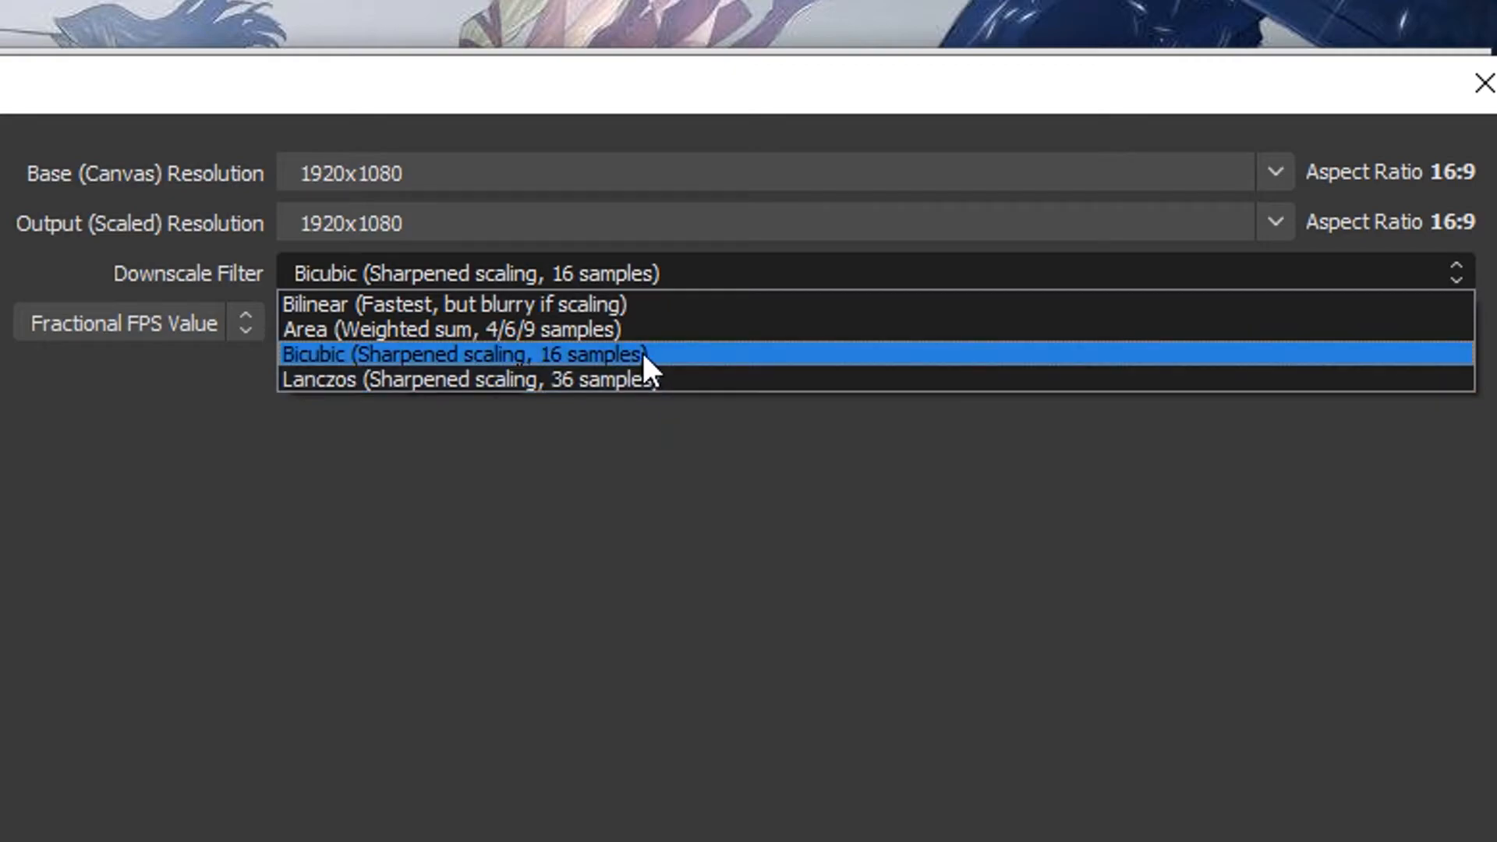
pyautogui.click(587, 354)
pyautogui.click(610, 273)
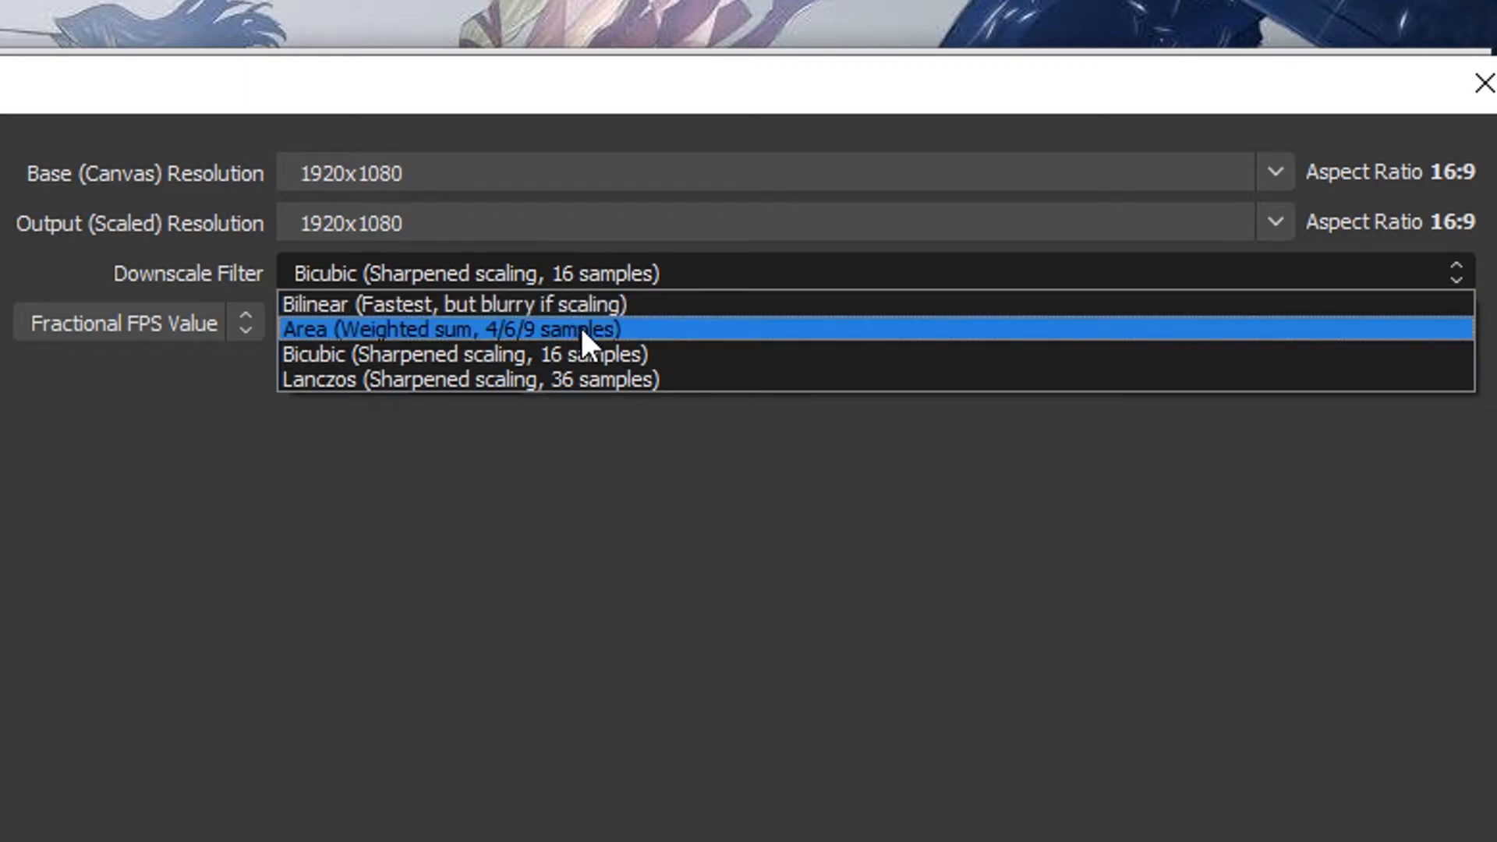
pyautogui.click(680, 273)
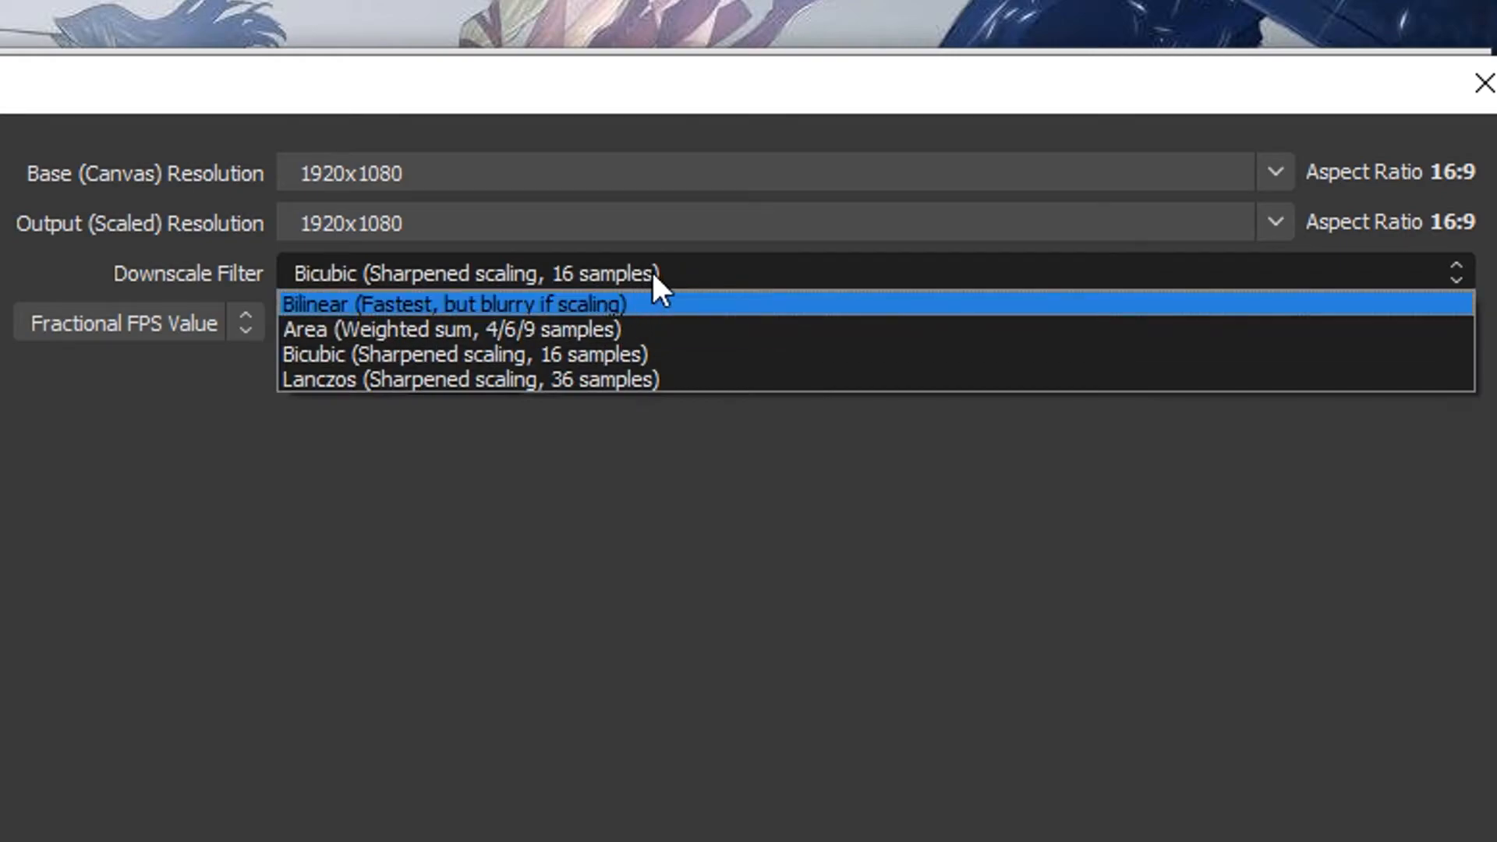
pyautogui.click(667, 273)
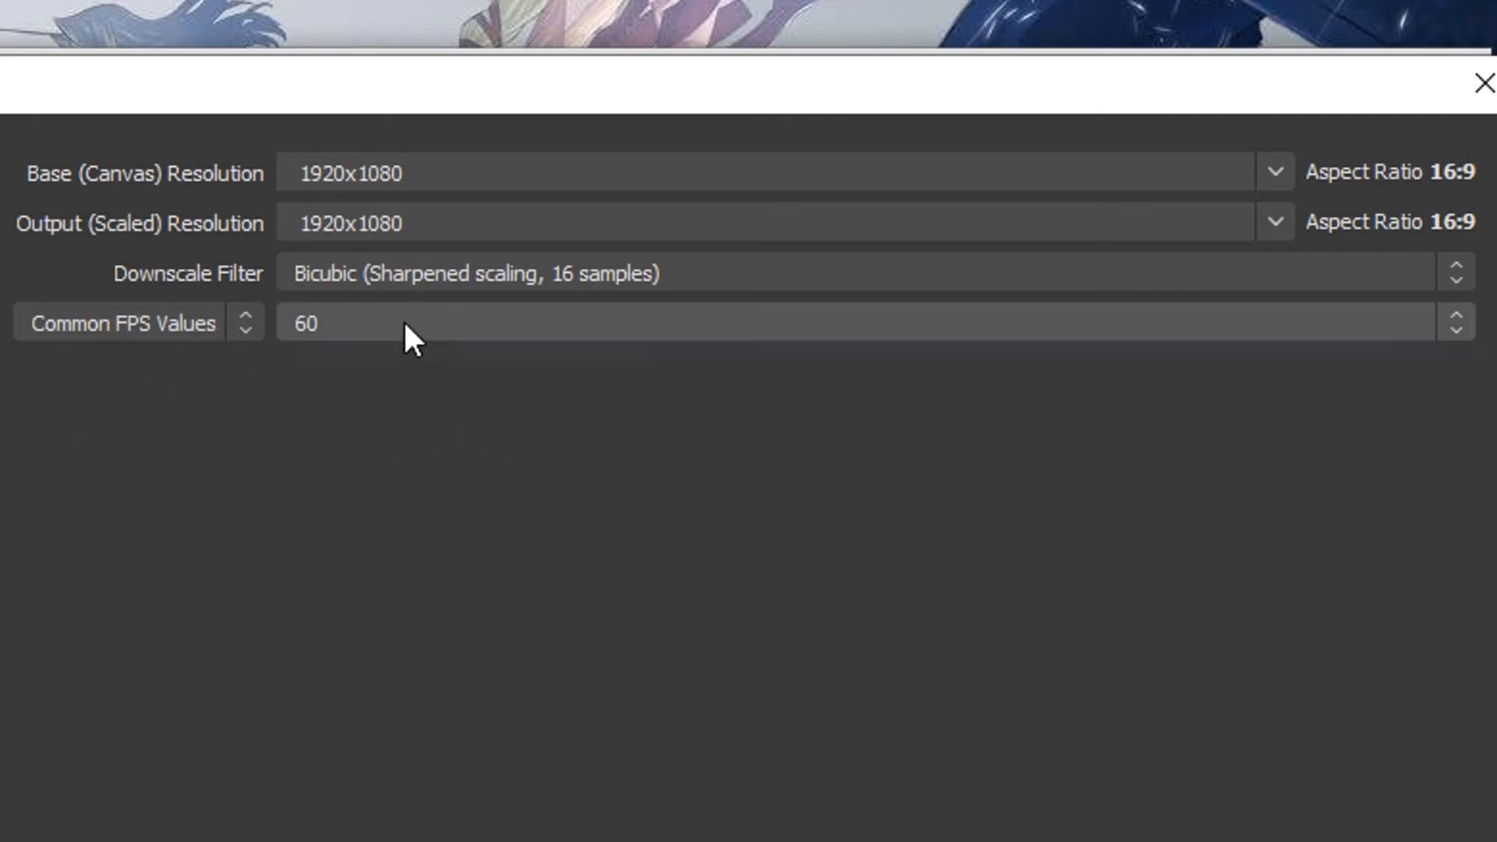
# Step: Check the common frame rates, change the frame rate type to Fractional FPS Value and review its denominator
pyautogui.click(403, 323)
pyautogui.click(364, 576)
pyautogui.click(168, 308)
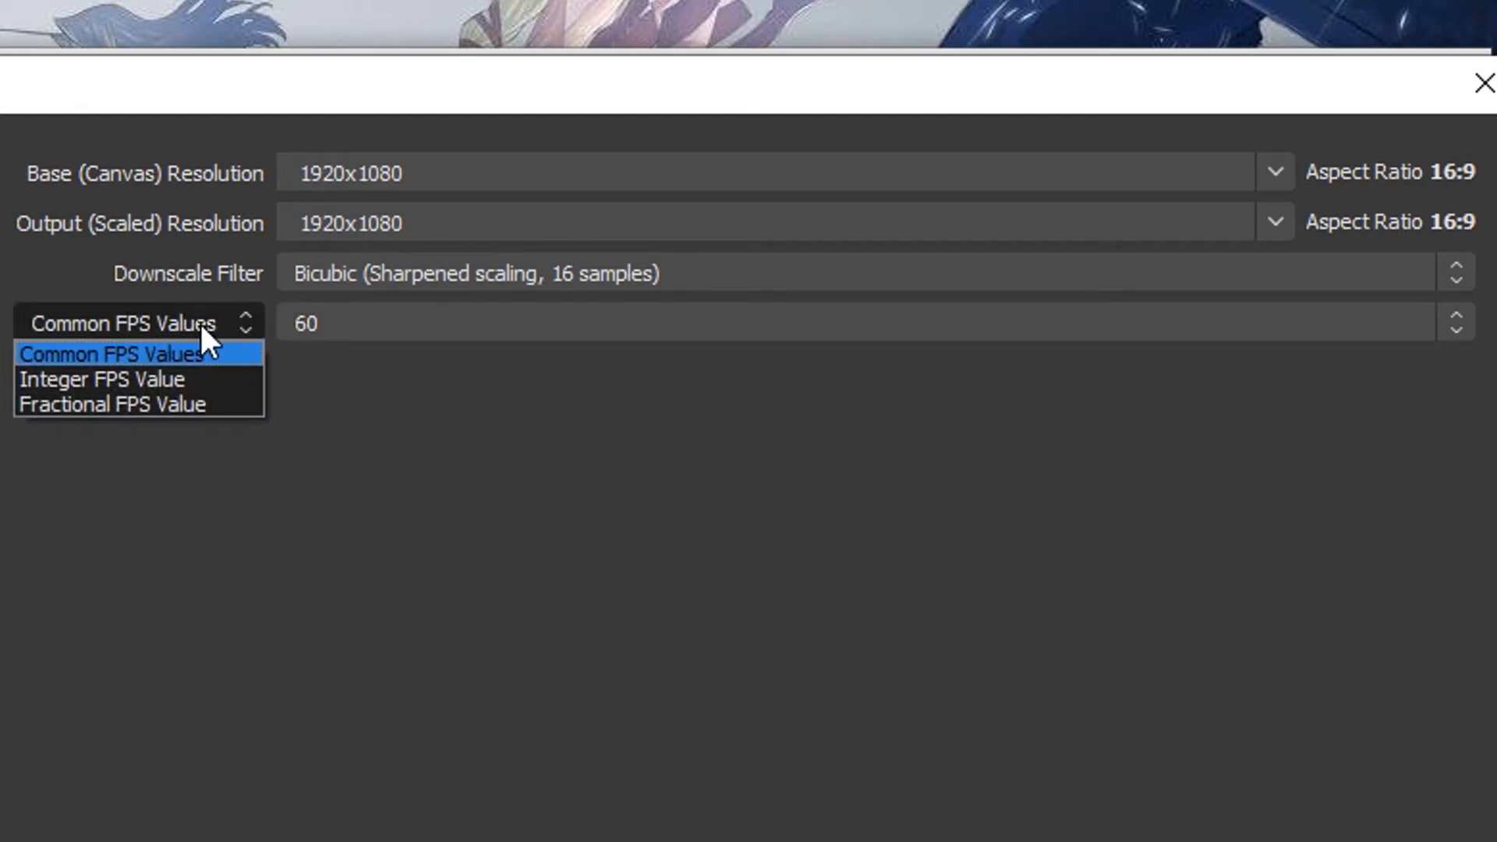
pyautogui.click(176, 402)
pyautogui.doubleClick(431, 388)
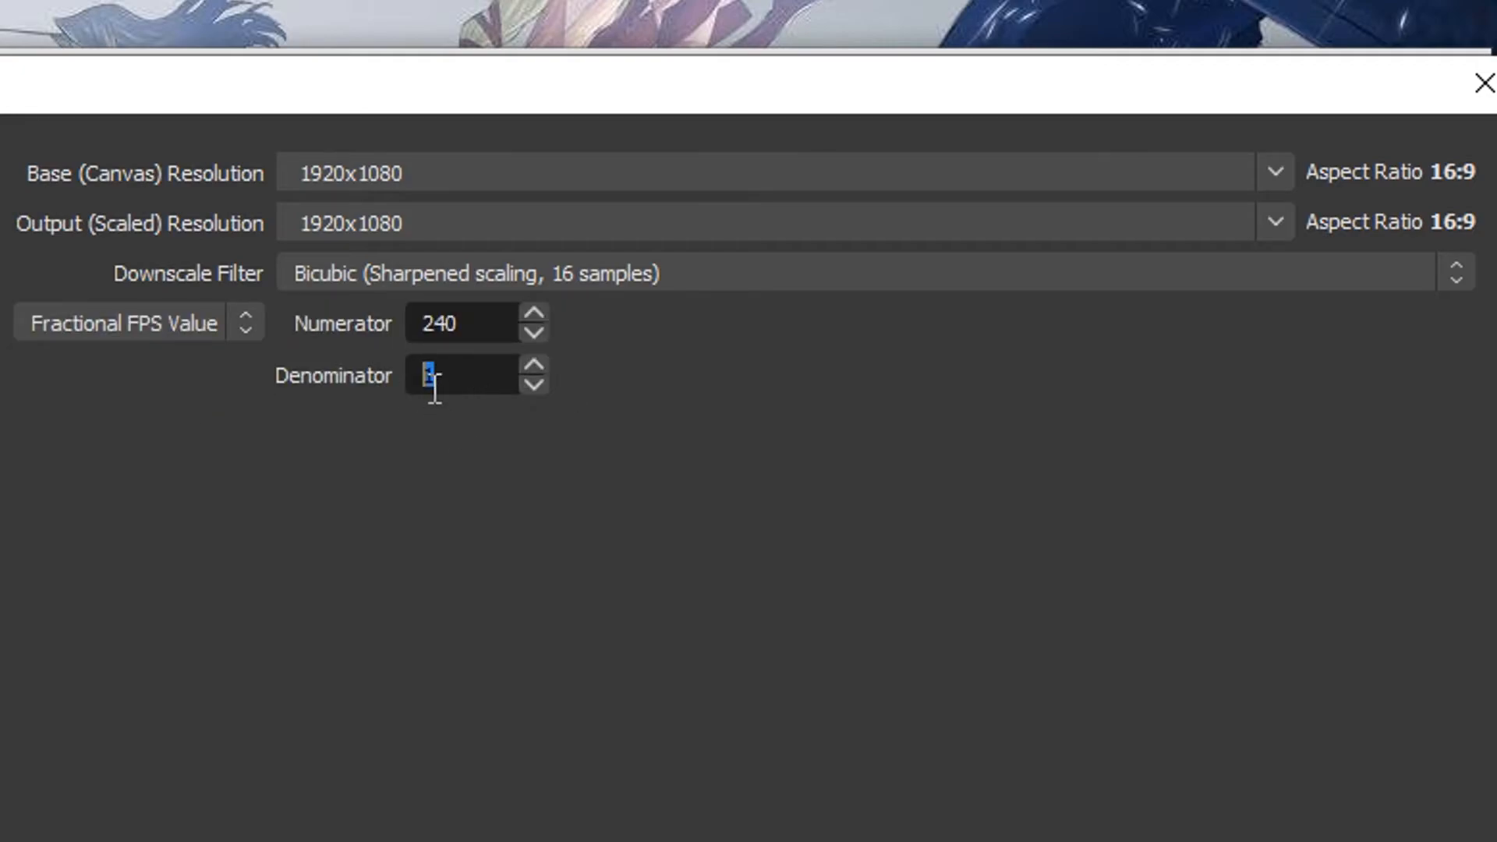
pyautogui.click(468, 387)
# Step: Examine the numerator of the fractional frame rate
pyautogui.moveTo(495, 331); pyautogui.dragTo(417, 333)
pyautogui.click(478, 331)
pyautogui.moveTo(491, 335); pyautogui.dragTo(397, 343)
pyautogui.click(494, 338)
pyautogui.doubleClick(435, 342)
pyautogui.click(505, 345)
pyautogui.moveTo(498, 334)
pyautogui.mouseDown()
pyautogui.moveTo(459, 335)
pyautogui.moveTo(531, 335)
pyautogui.moveTo(337, 344)
pyautogui.moveTo(500, 347)
pyautogui.mouseUp()
pyautogui.moveTo(497, 346); pyautogui.dragTo(289, 354)
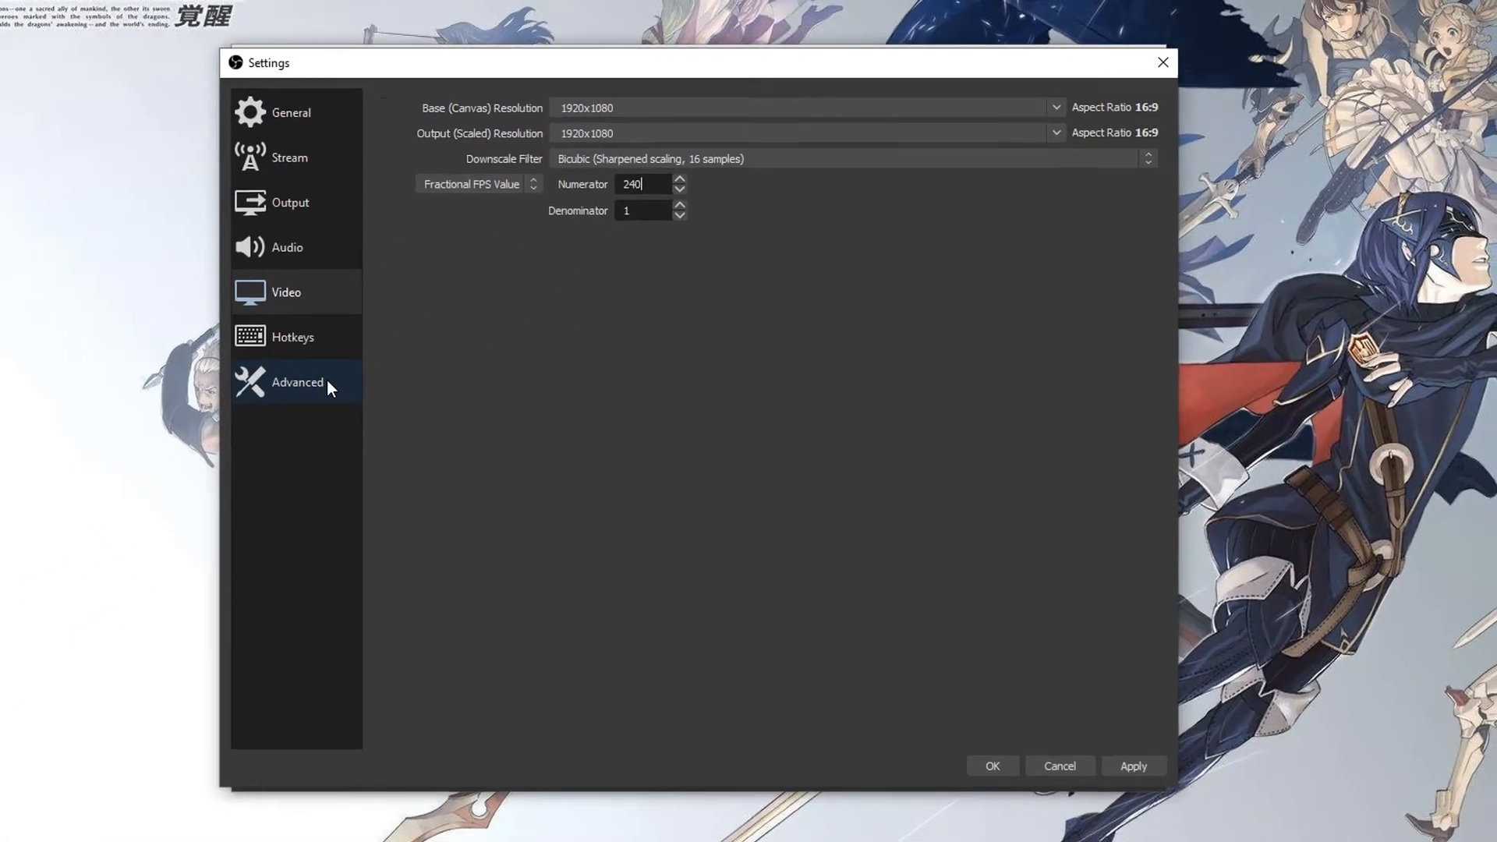
# Step: Examine the process priority and color format options in the advanced settings
pyautogui.click(325, 381)
pyautogui.click(583, 136)
pyautogui.click(589, 134)
pyautogui.click(589, 141)
pyautogui.click(605, 134)
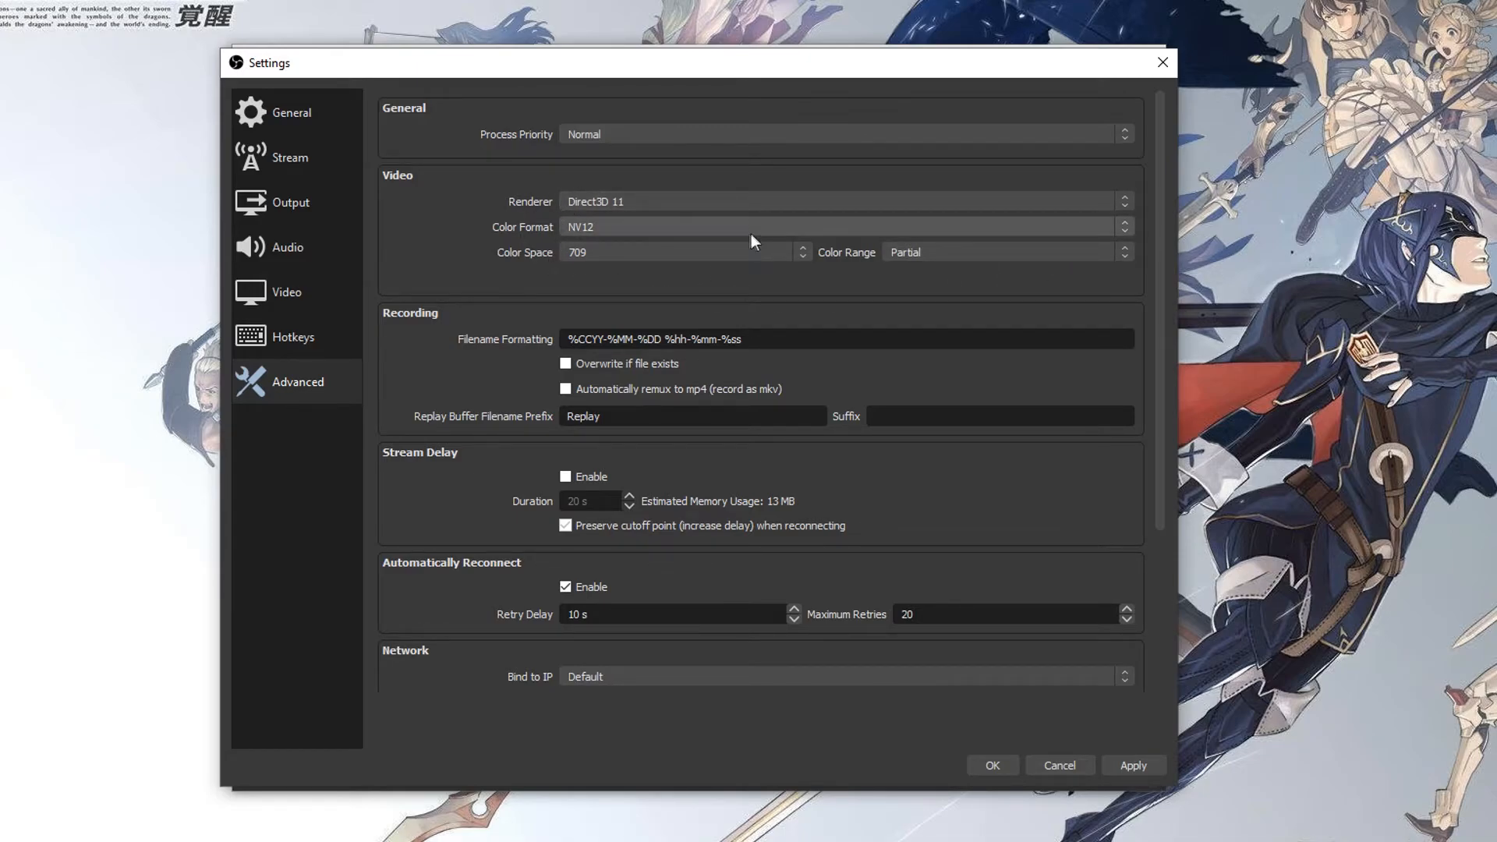
pyautogui.click(707, 226)
pyautogui.click(705, 227)
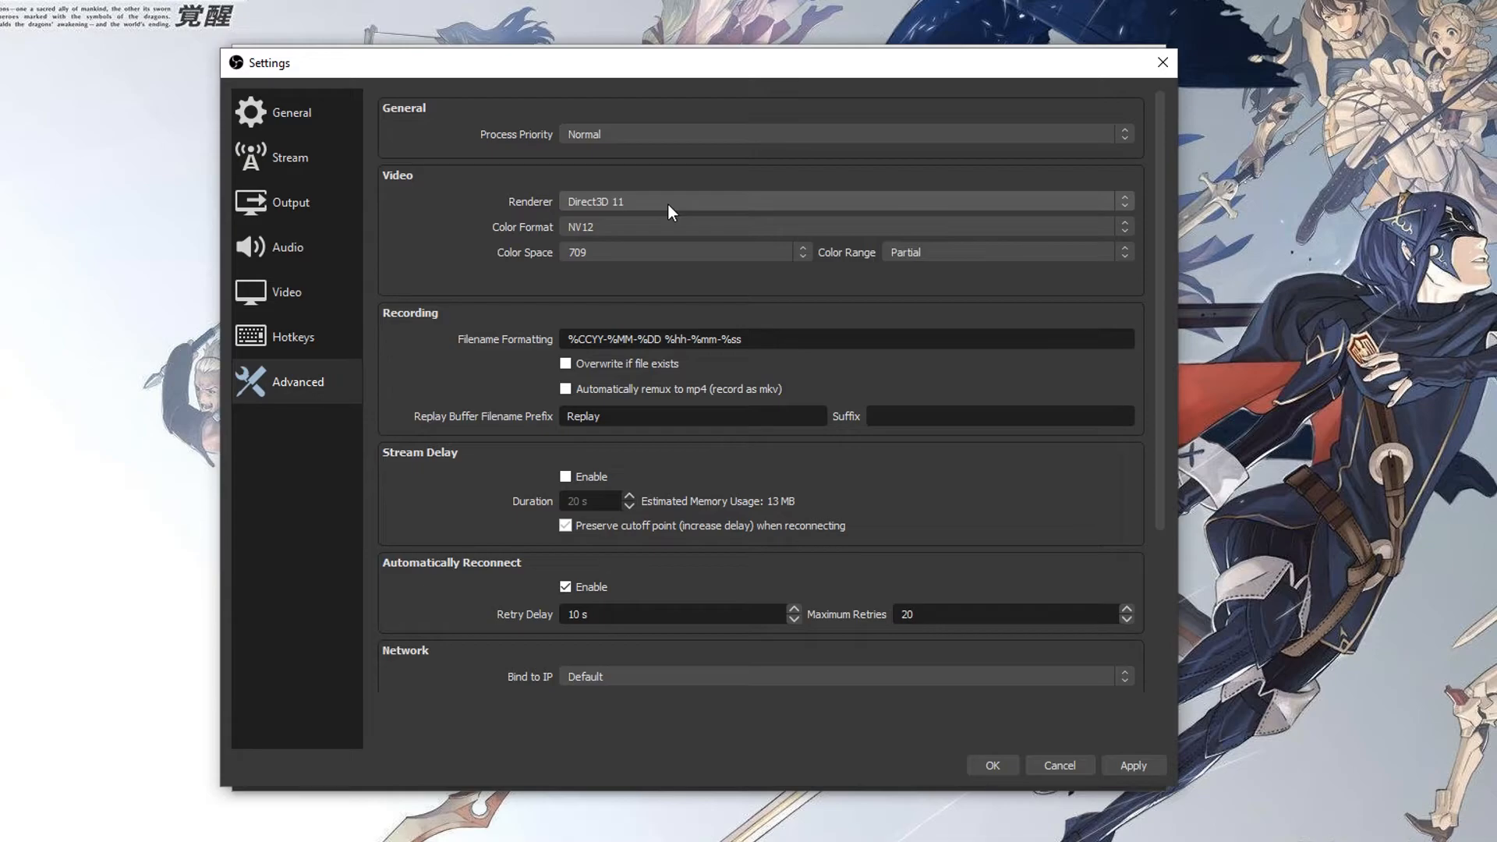
# Step: Apply the advanced settings and close the OBS settings window
pyautogui.moveTo(730, 59); pyautogui.dragTo(683, 8)
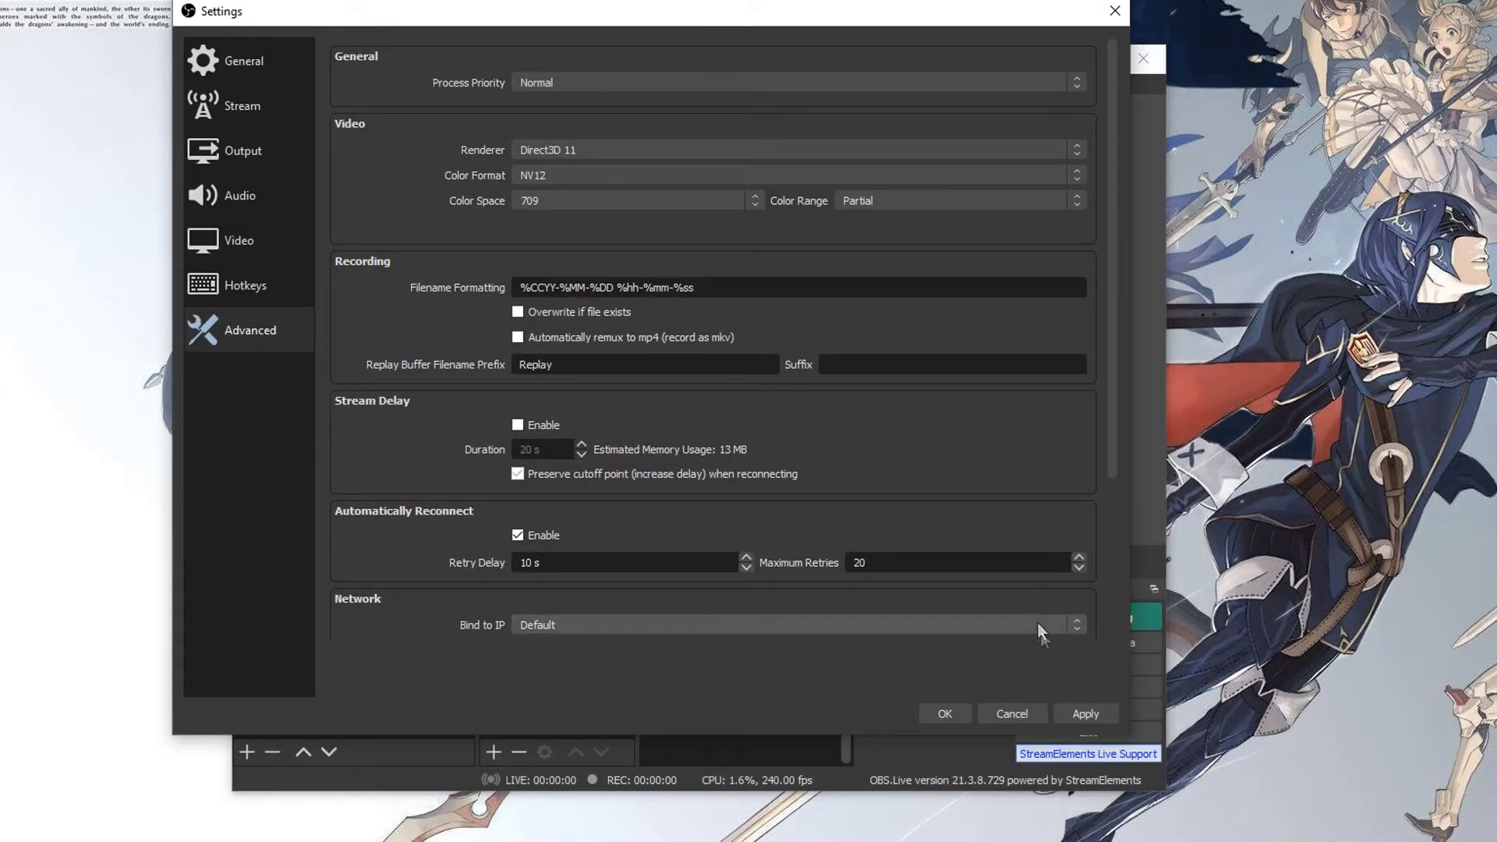
pyautogui.click(1085, 714)
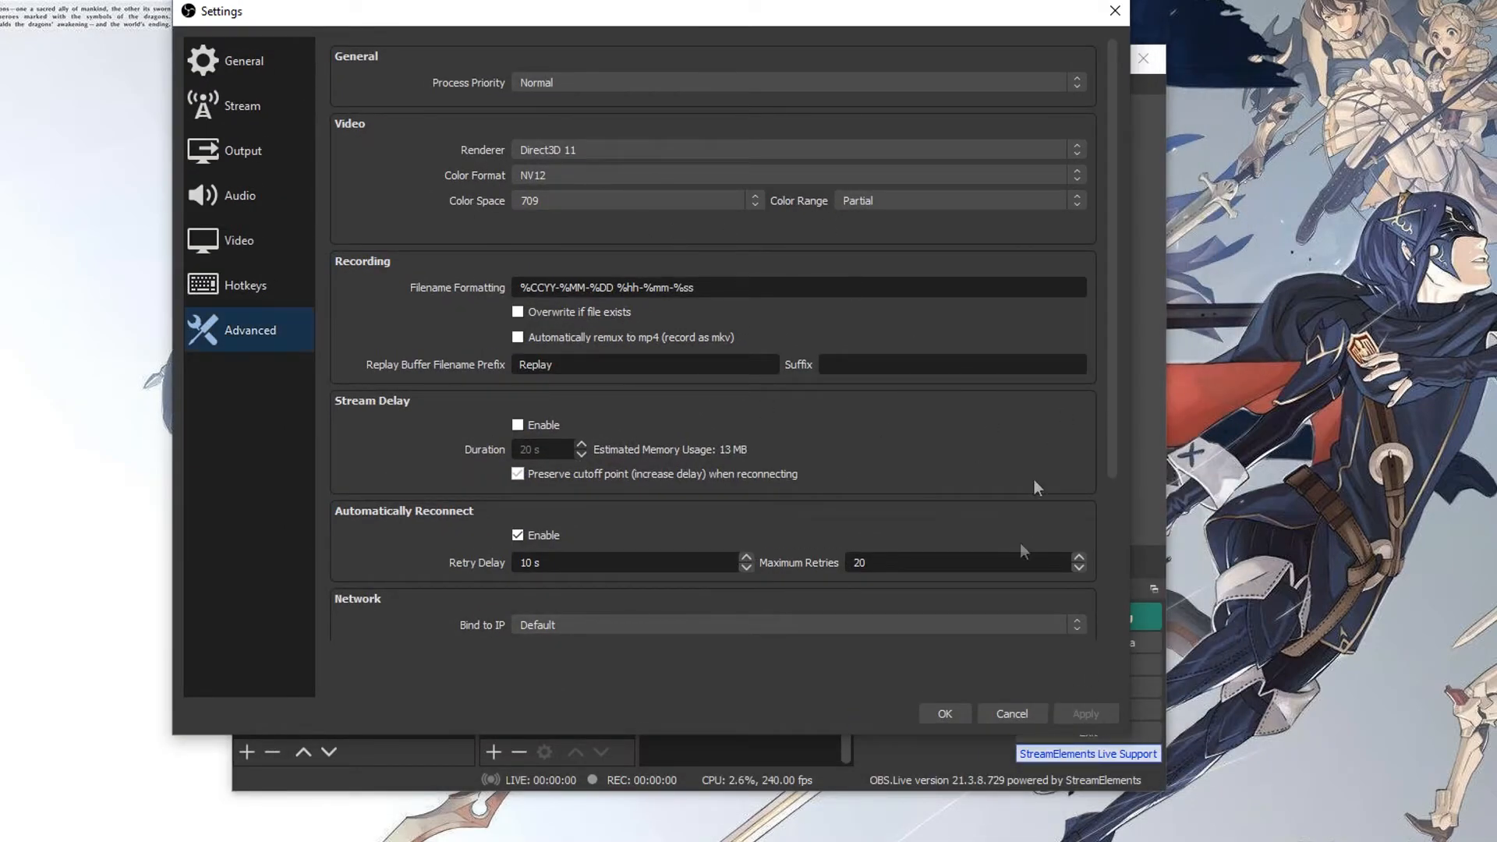
pyautogui.click(950, 716)
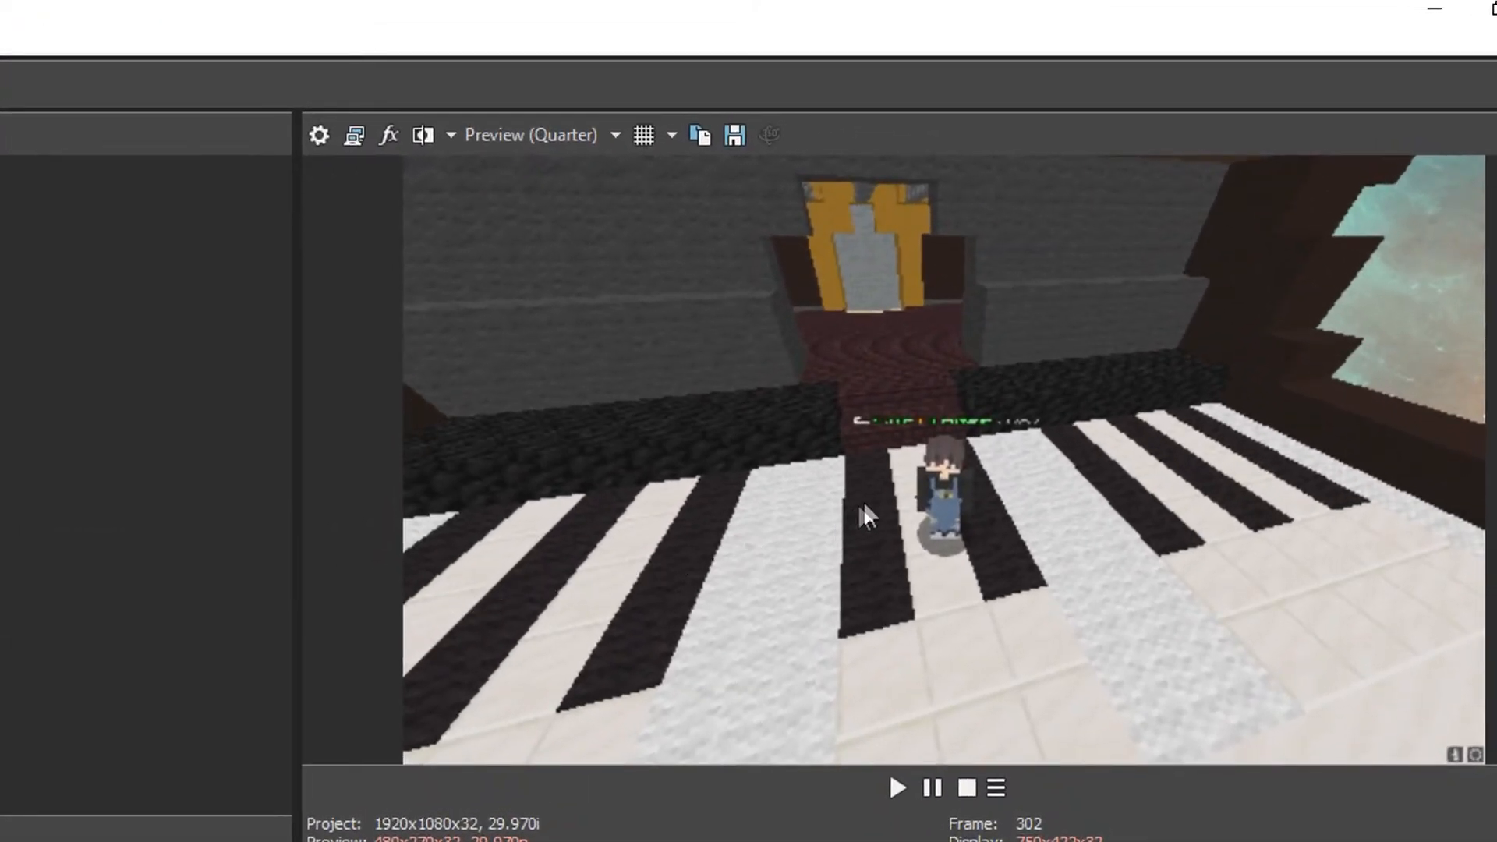
# Step: Switch to VEGAS Pro and set the project's frame rate to 59.940 (Double NTSC) in the project properties
pyautogui.click(319, 136)
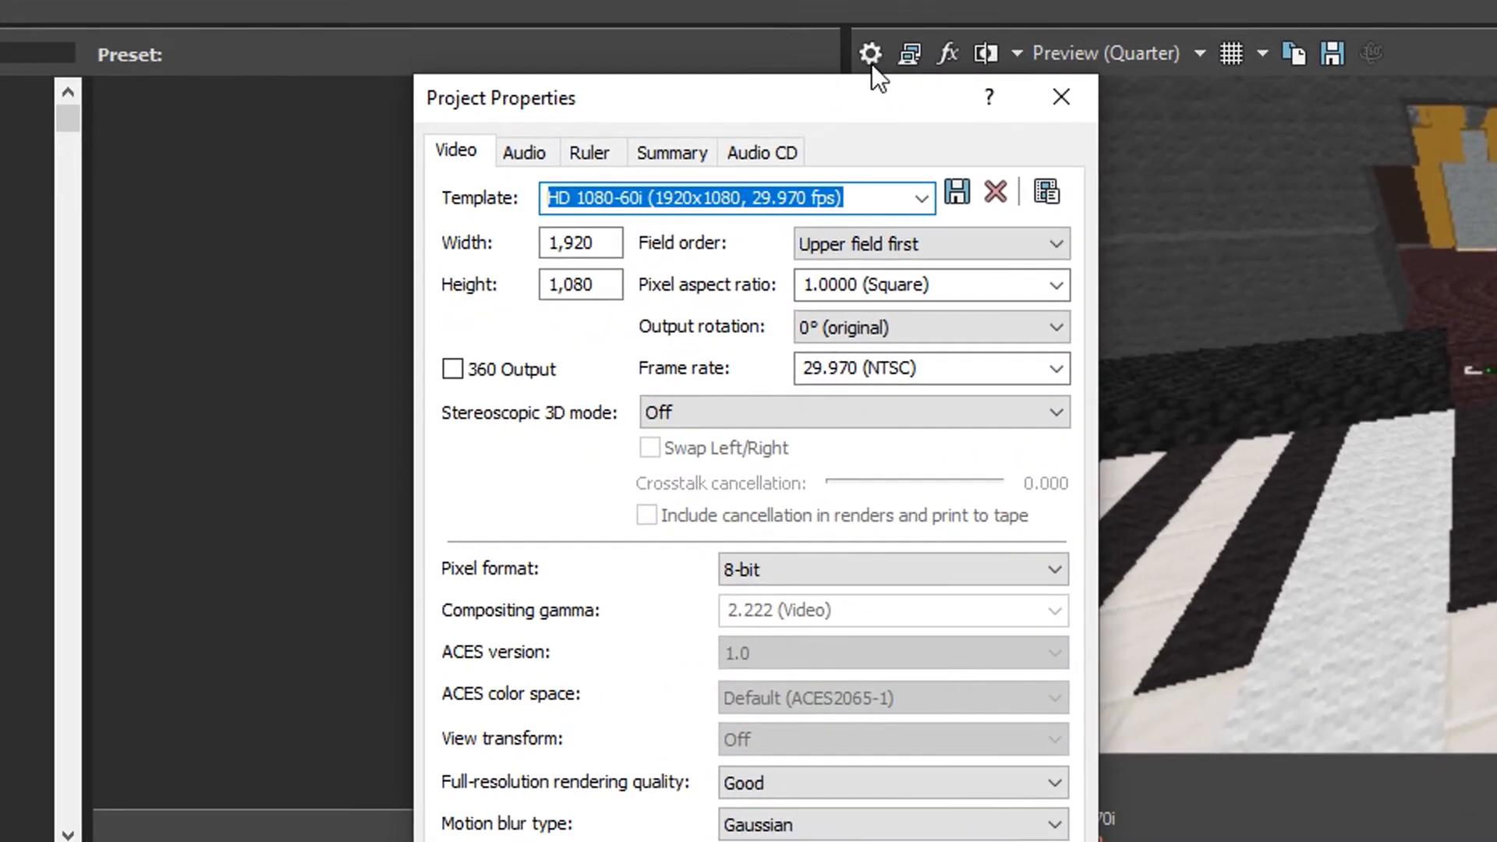
pyautogui.moveTo(703, 86); pyautogui.dragTo(722, 131)
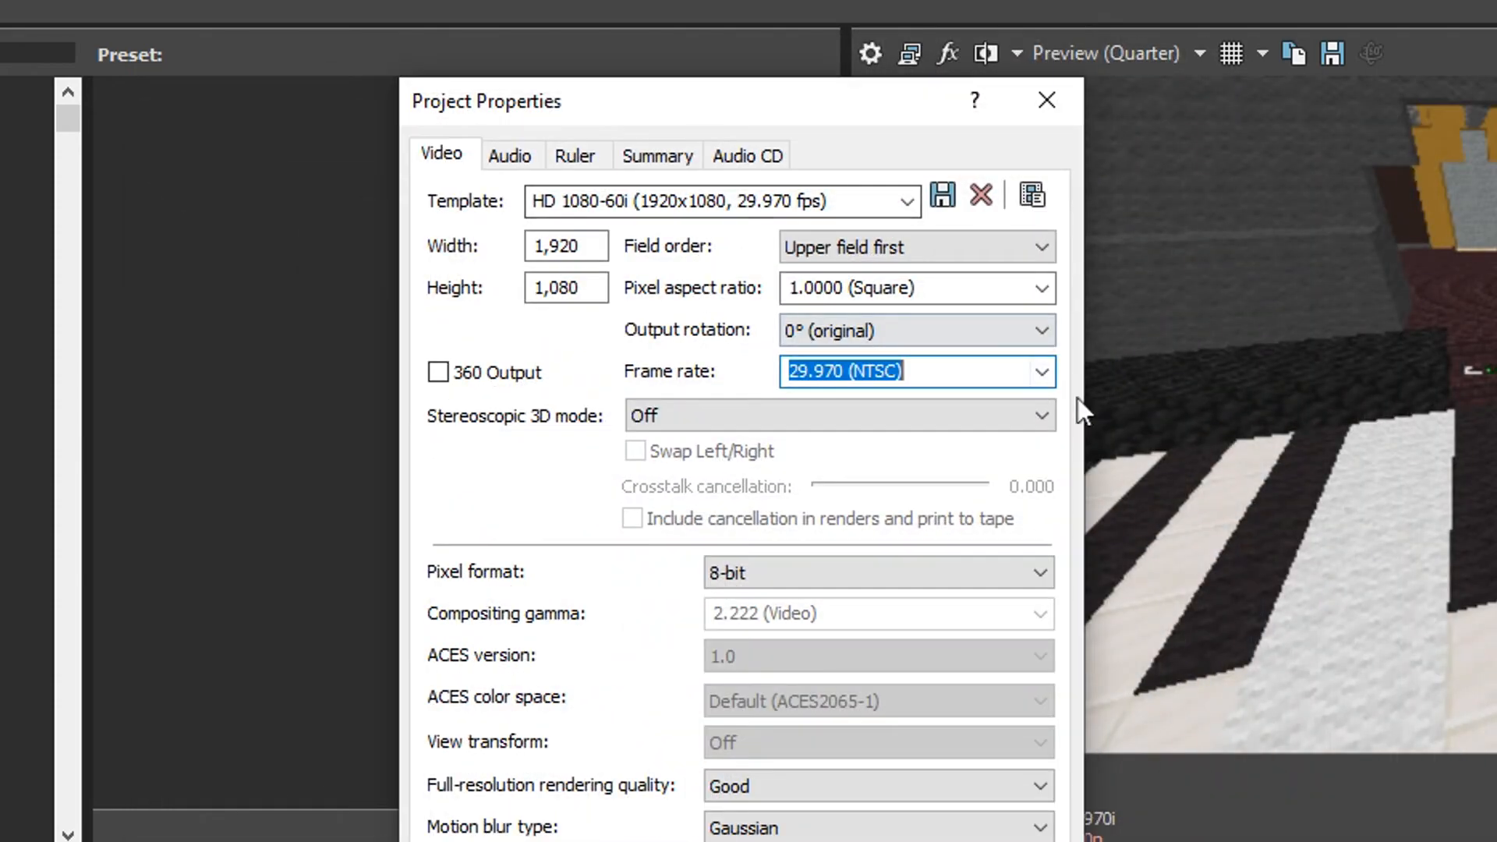
pyautogui.click(1043, 369)
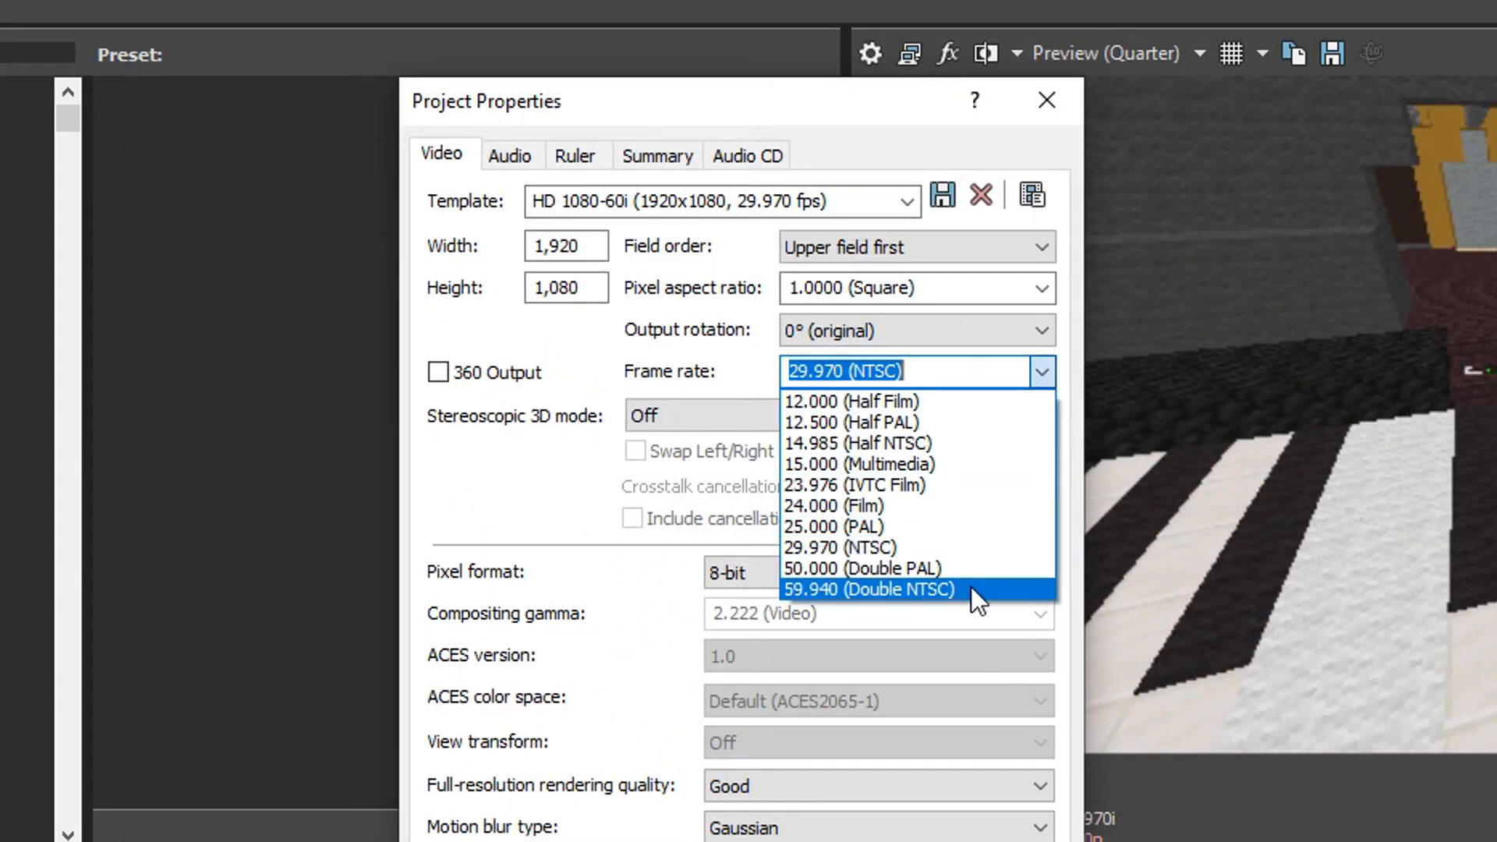
pyautogui.click(887, 590)
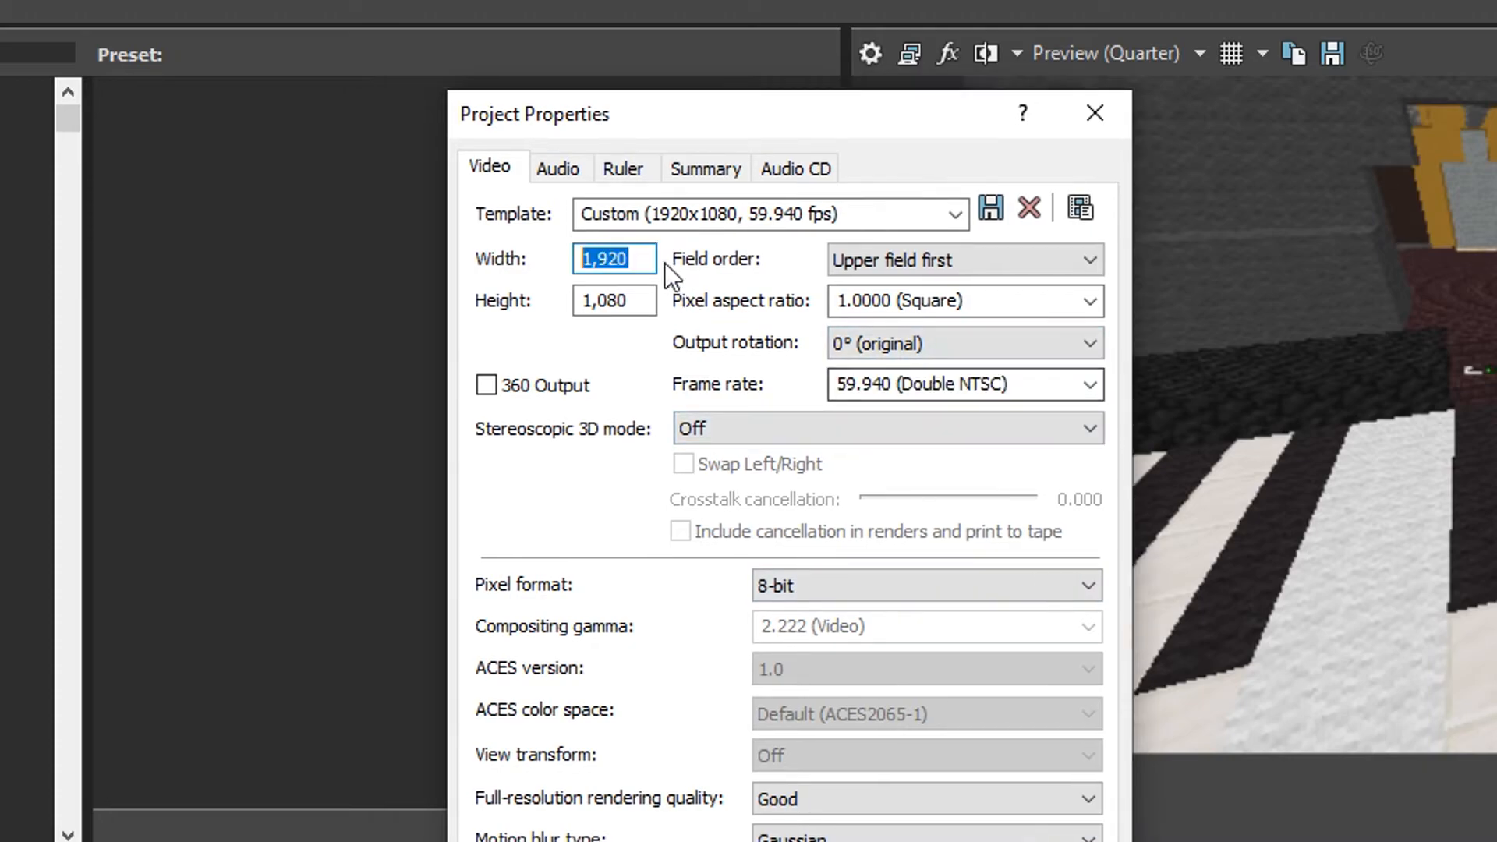
pyautogui.moveTo(652, 266)
pyautogui.mouseDown()
pyautogui.moveTo(665, 269)
pyautogui.moveTo(641, 276)
pyautogui.moveTo(675, 277)
pyautogui.moveTo(575, 321)
pyautogui.moveTo(841, 341)
pyautogui.moveTo(661, 273)
pyautogui.mouseUp()
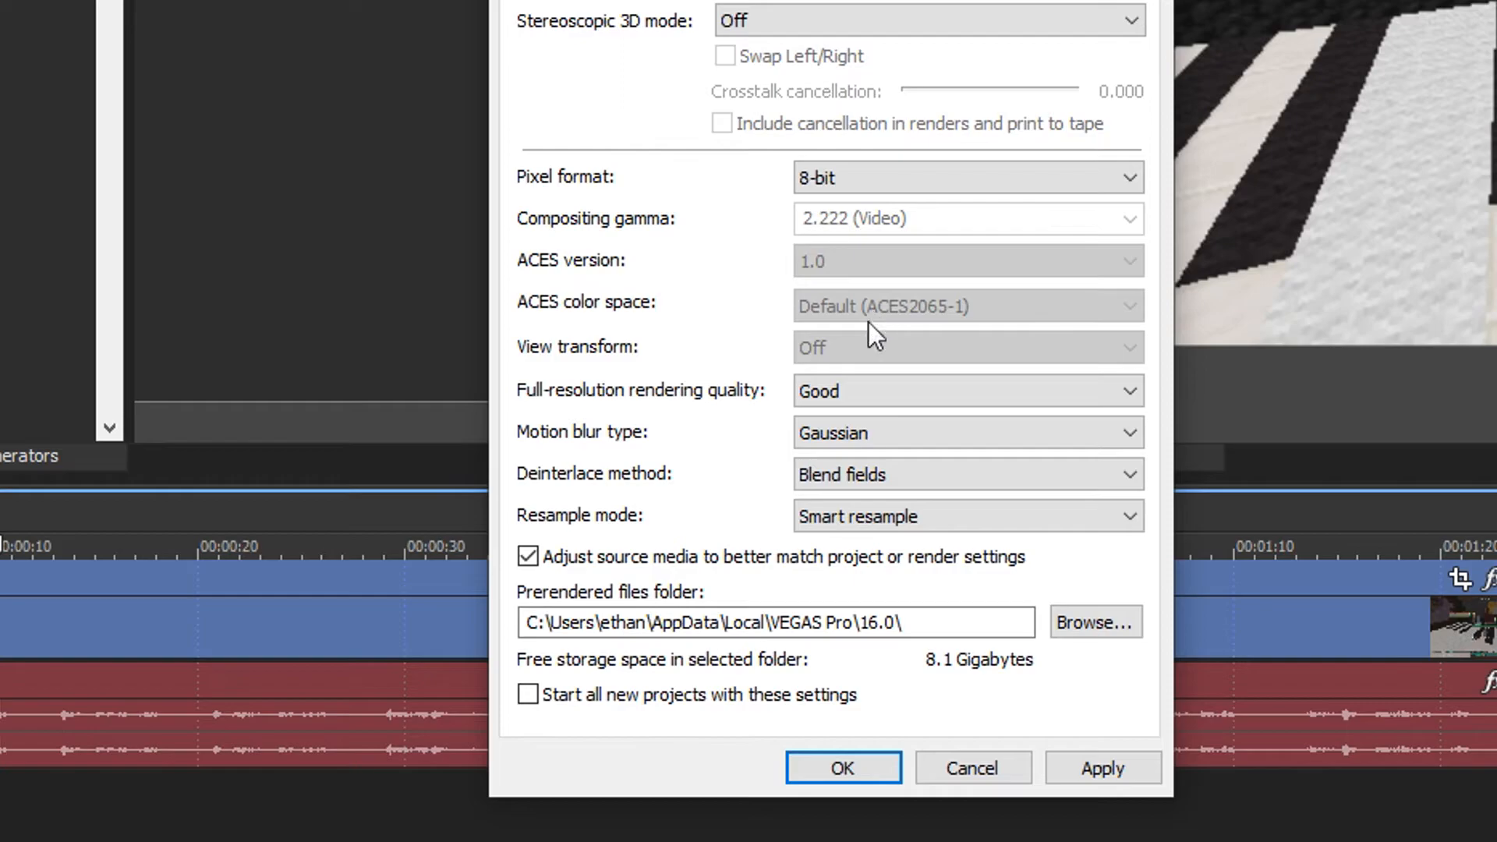
# Step: Set full-resolution rendering quality to Best, keep the resample mode at Smart resample, and apply the project properties
pyautogui.click(864, 387)
pyautogui.click(866, 482)
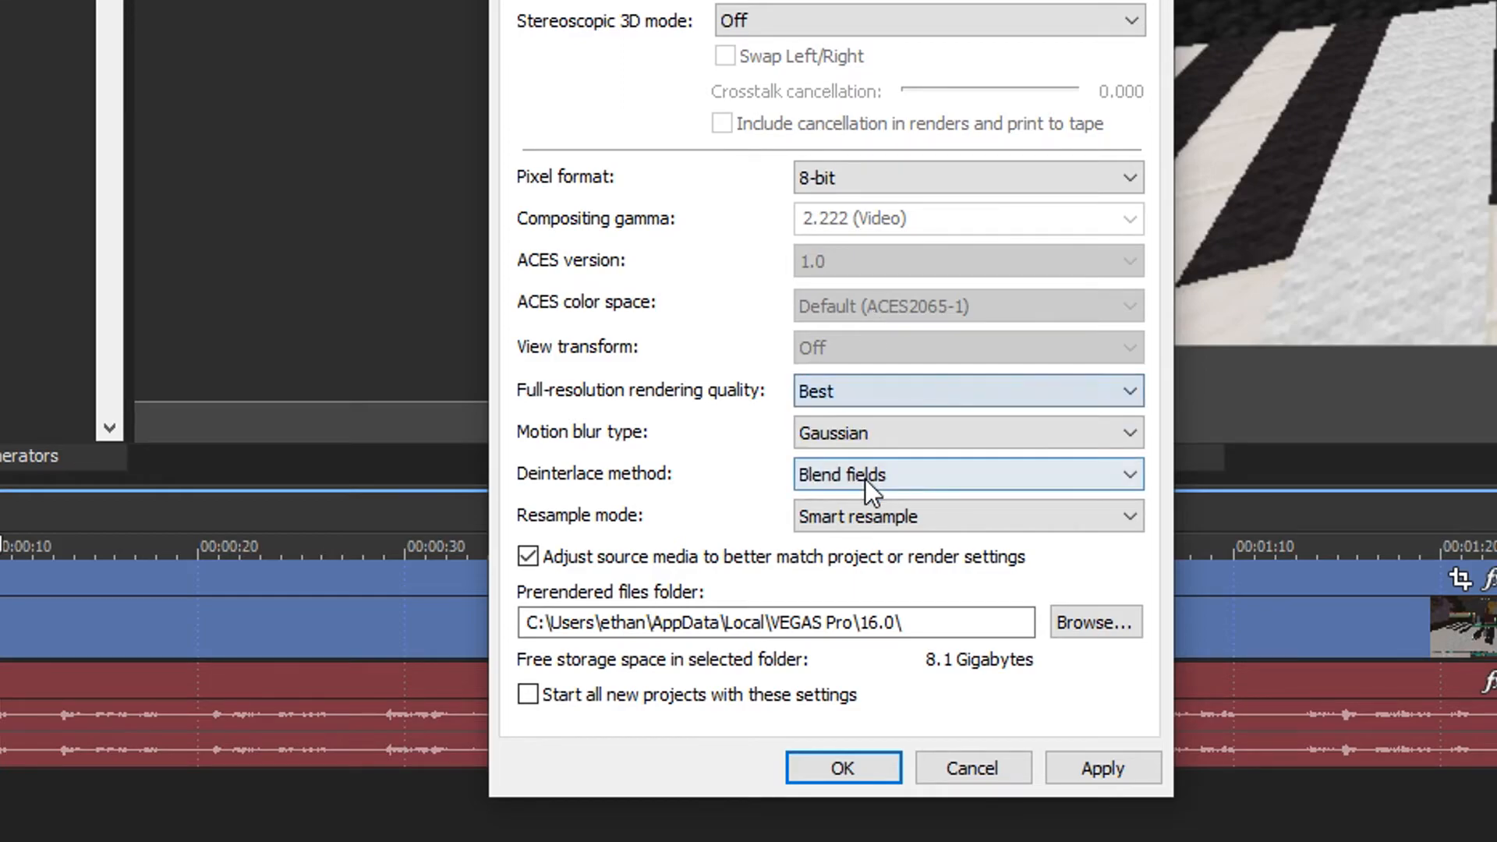
pyautogui.click(865, 516)
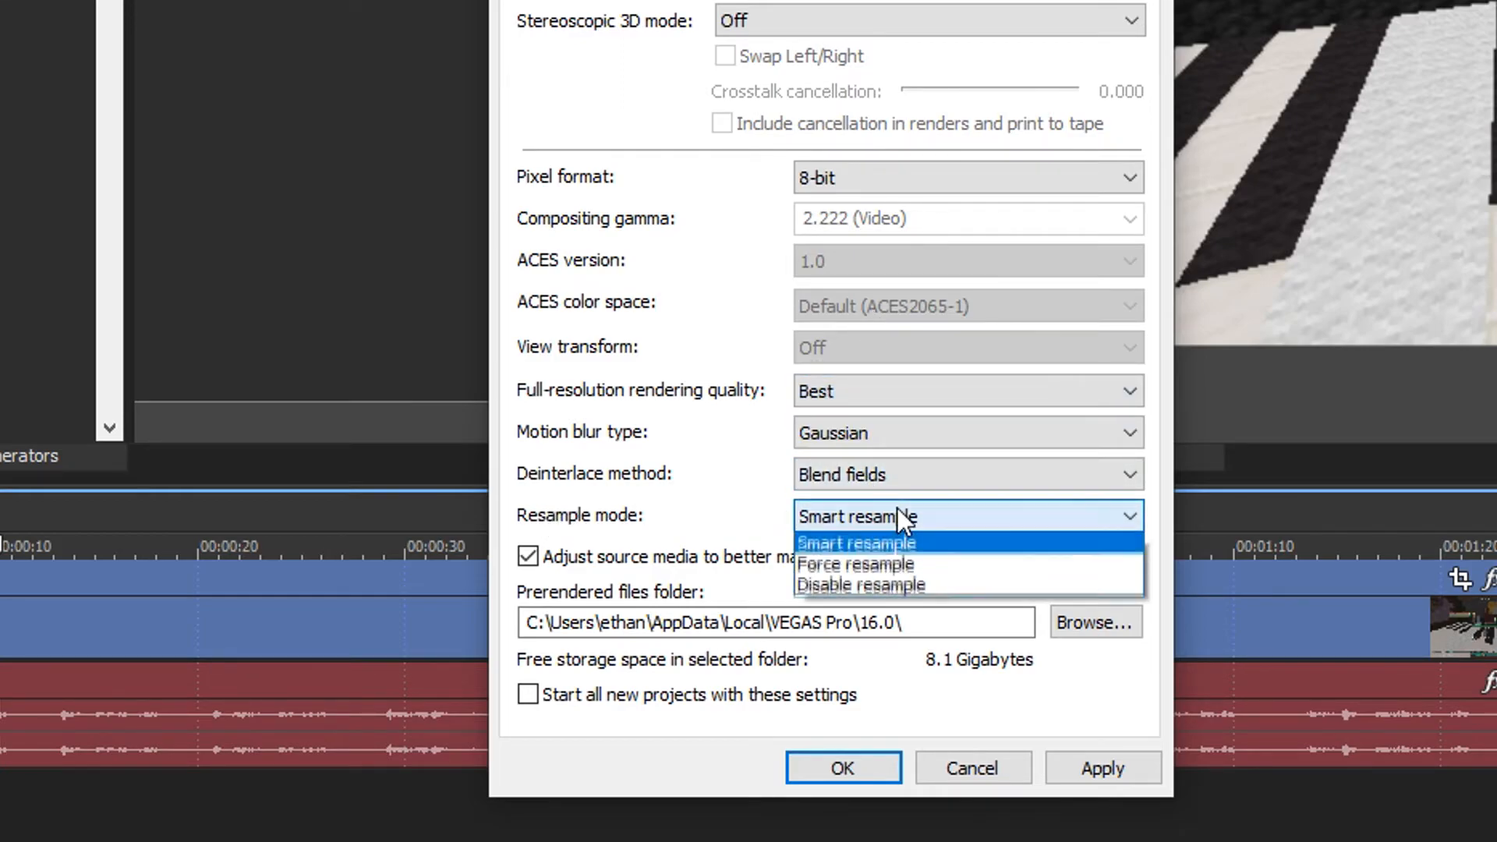
pyautogui.click(884, 549)
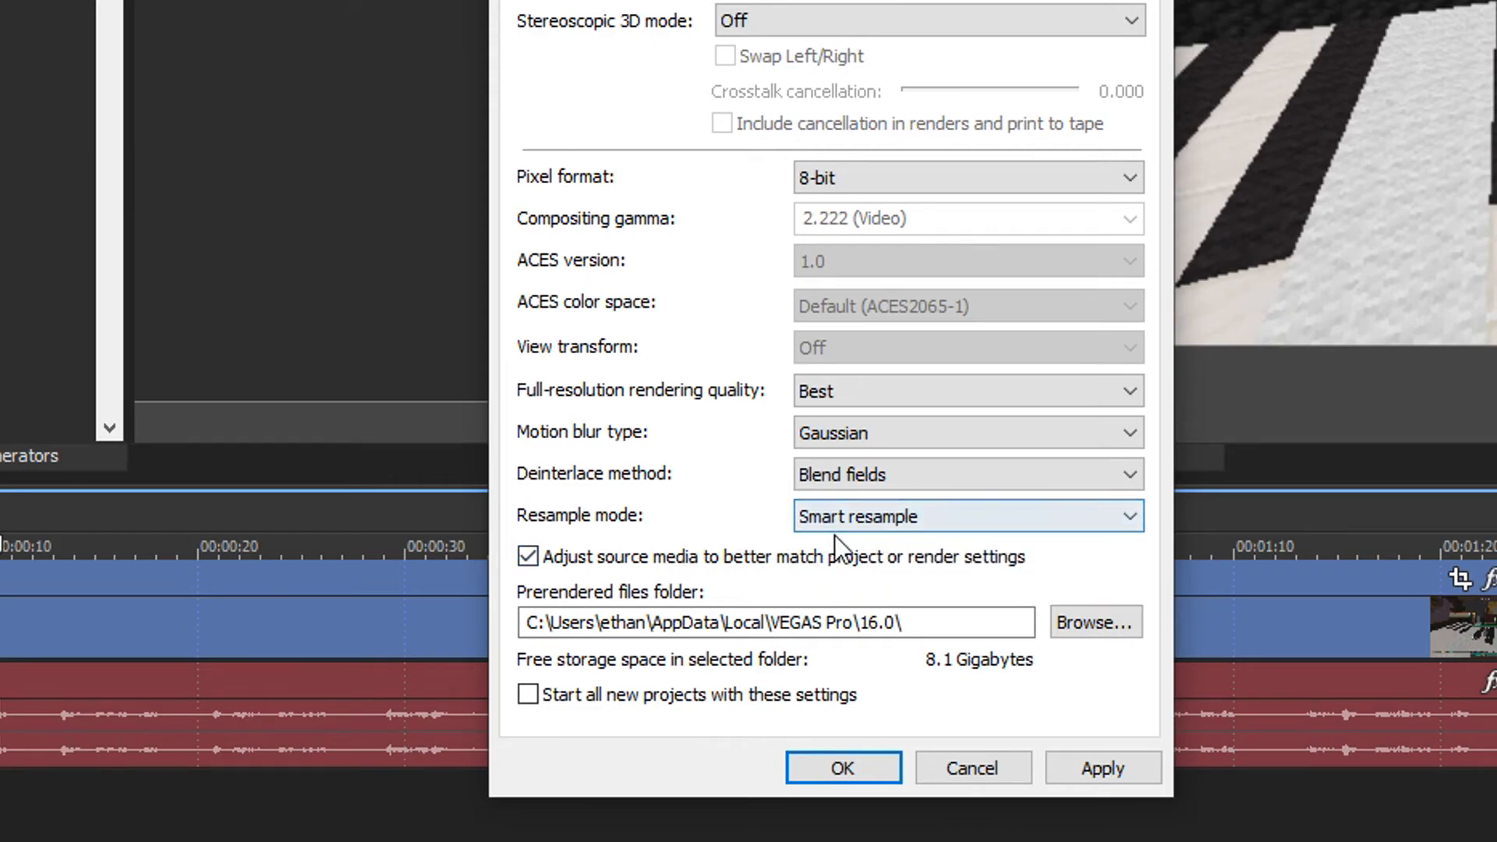
pyautogui.click(1103, 768)
pyautogui.click(846, 768)
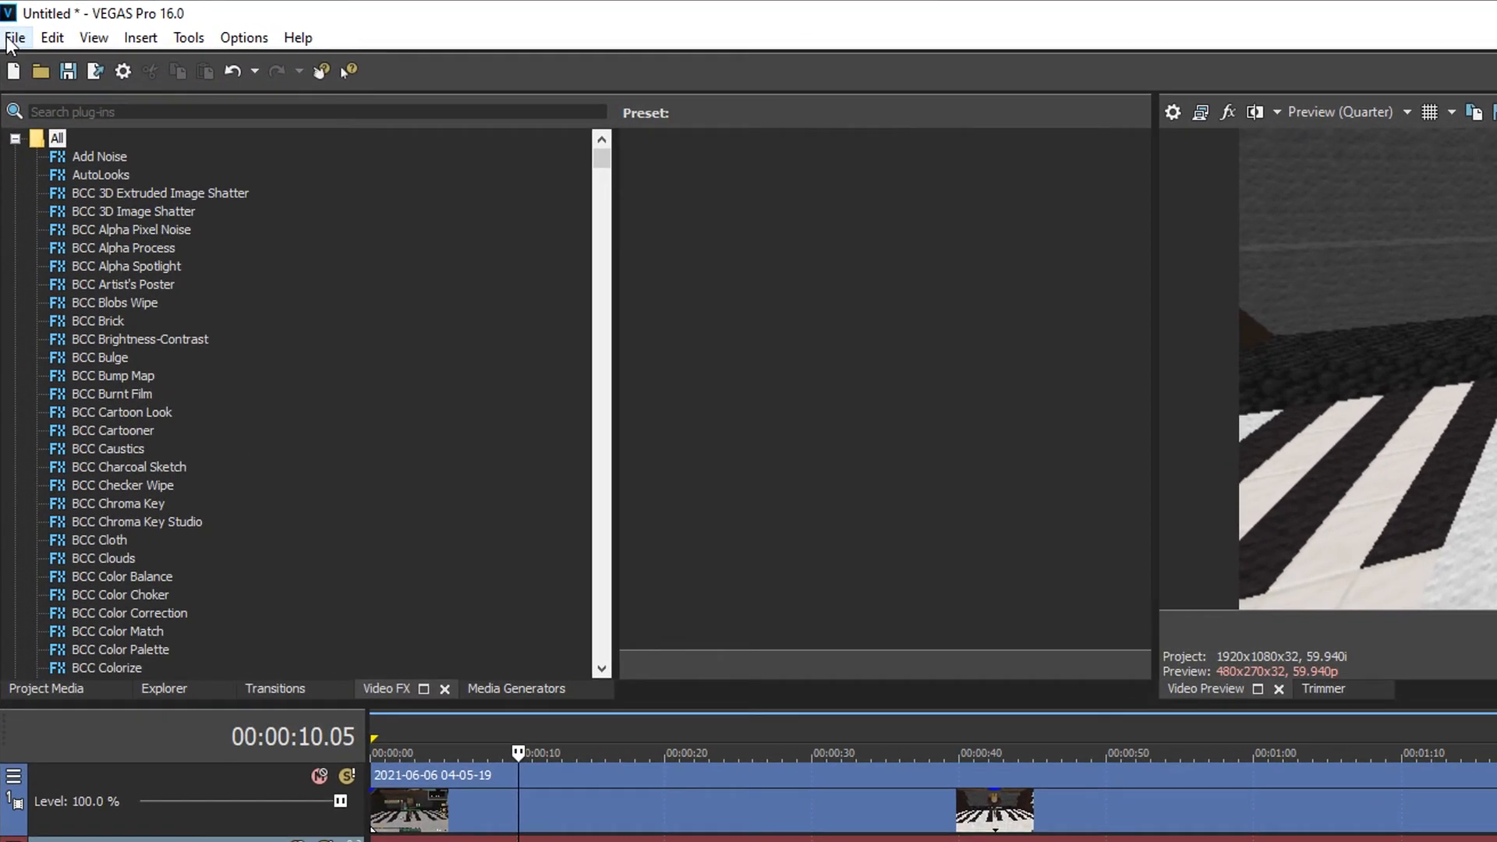
# Step: Start a Render As with the Sony AVC/MVC format and open its Internet 1920x1080-30p template for customization
pyautogui.click(15, 28)
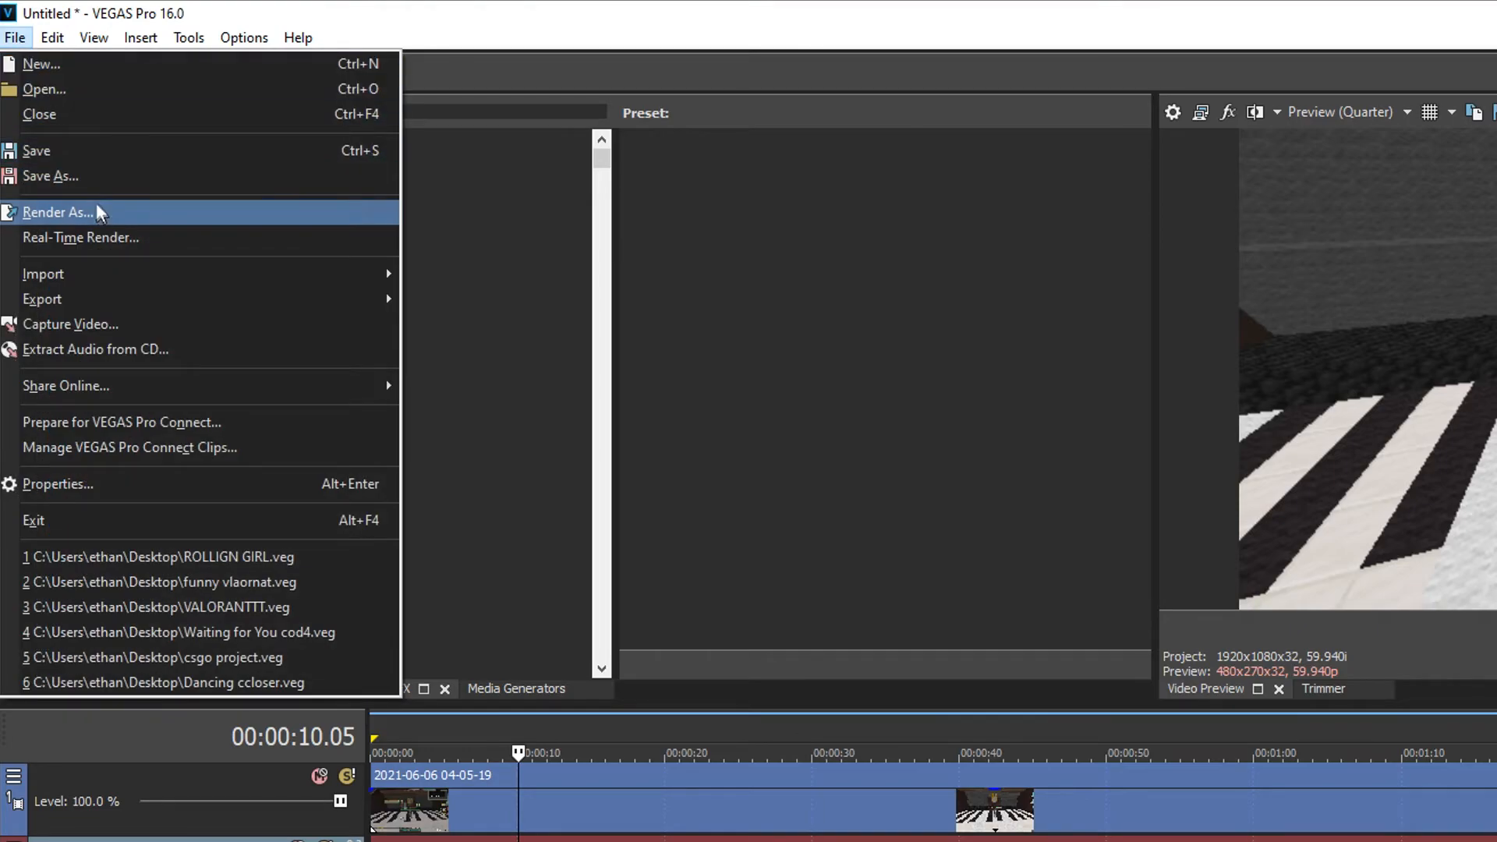
pyautogui.click(96, 209)
pyautogui.click(343, 245)
pyautogui.scroll(-3, 410, 271)
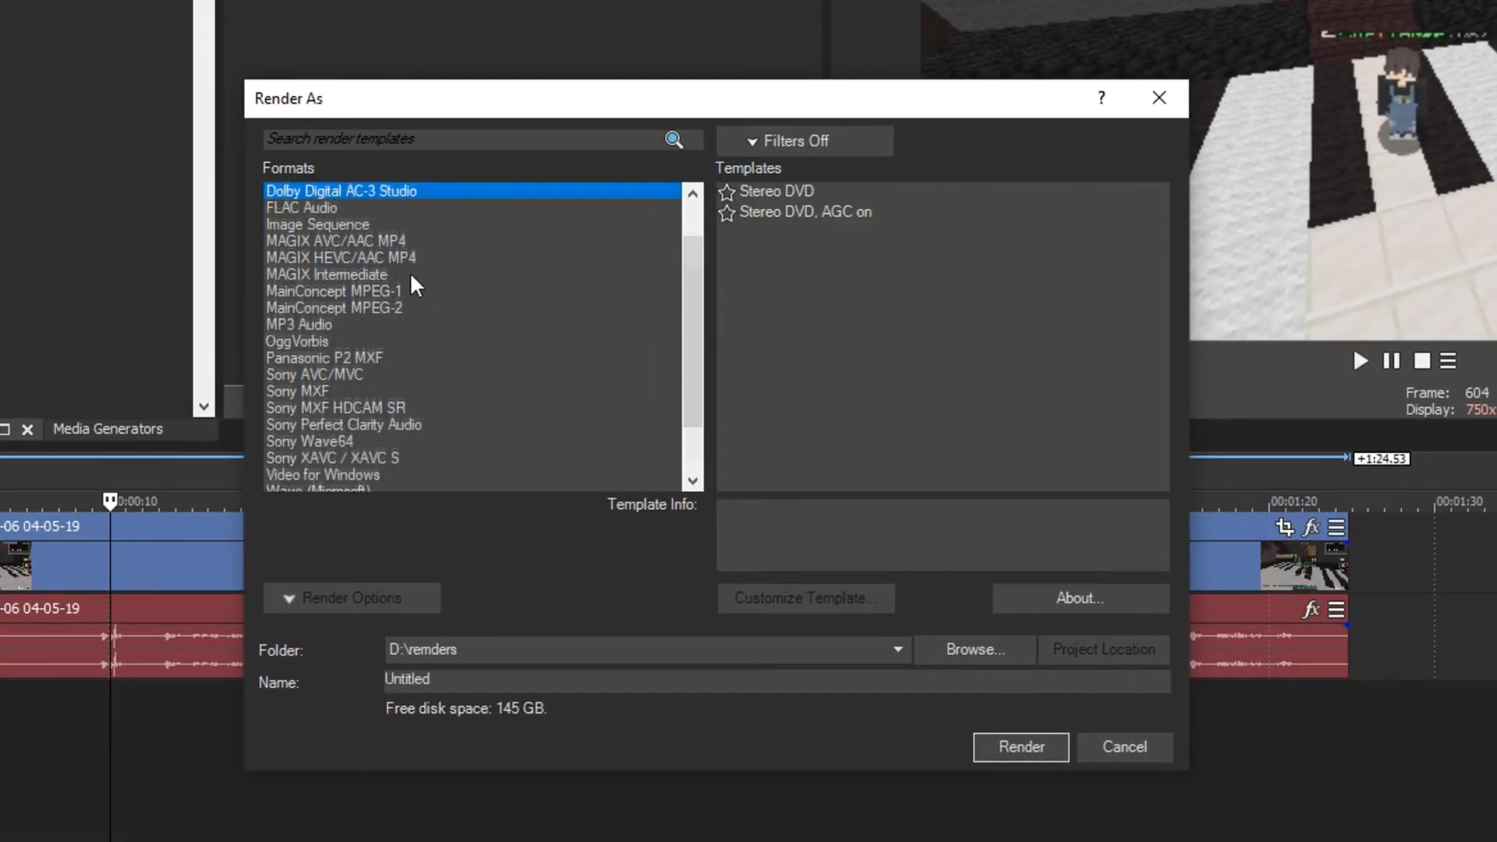
pyautogui.click(344, 307)
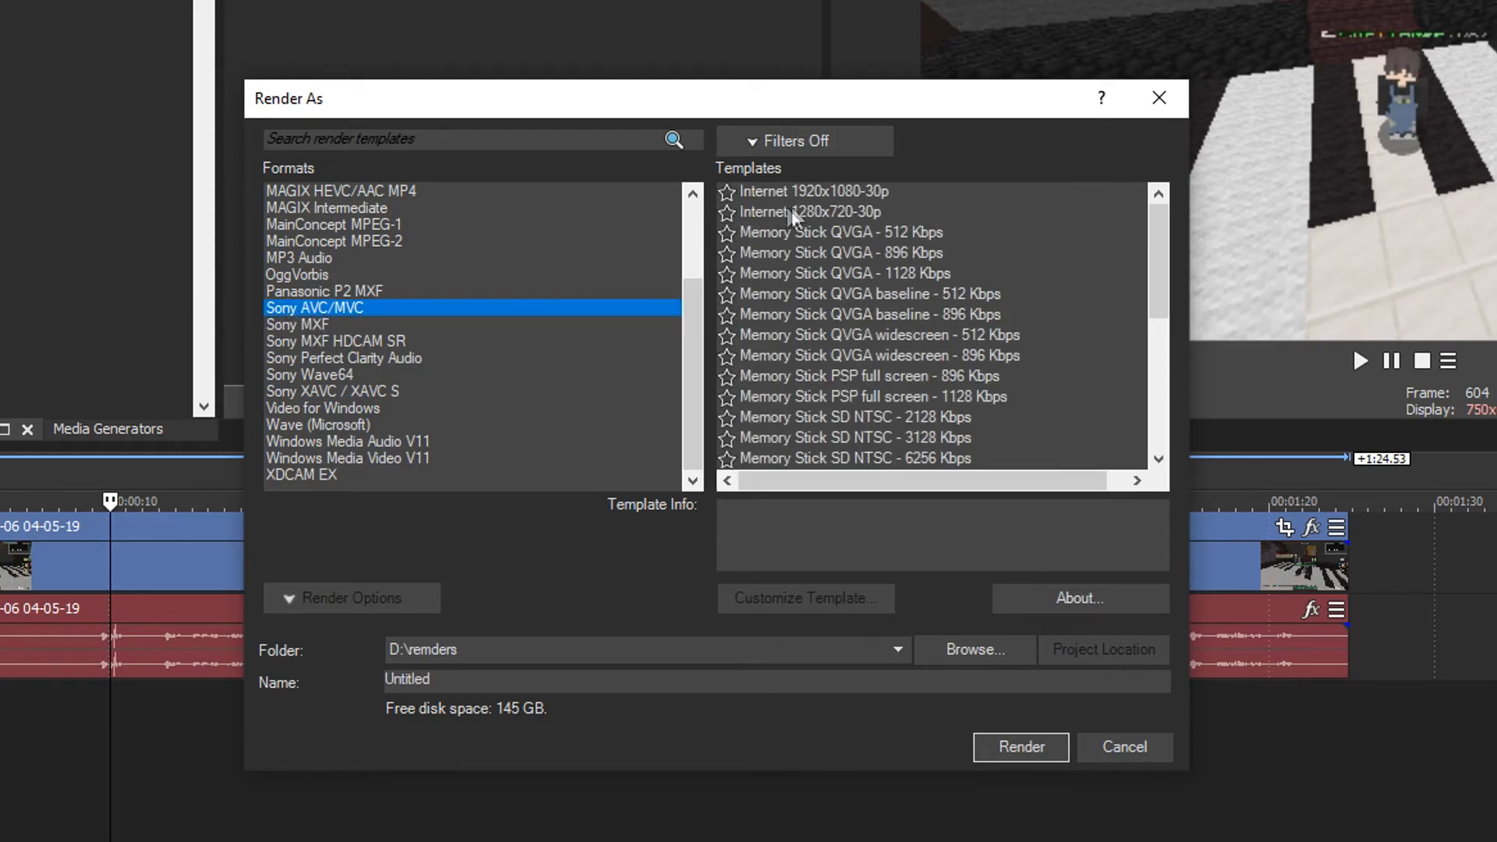
pyautogui.click(844, 191)
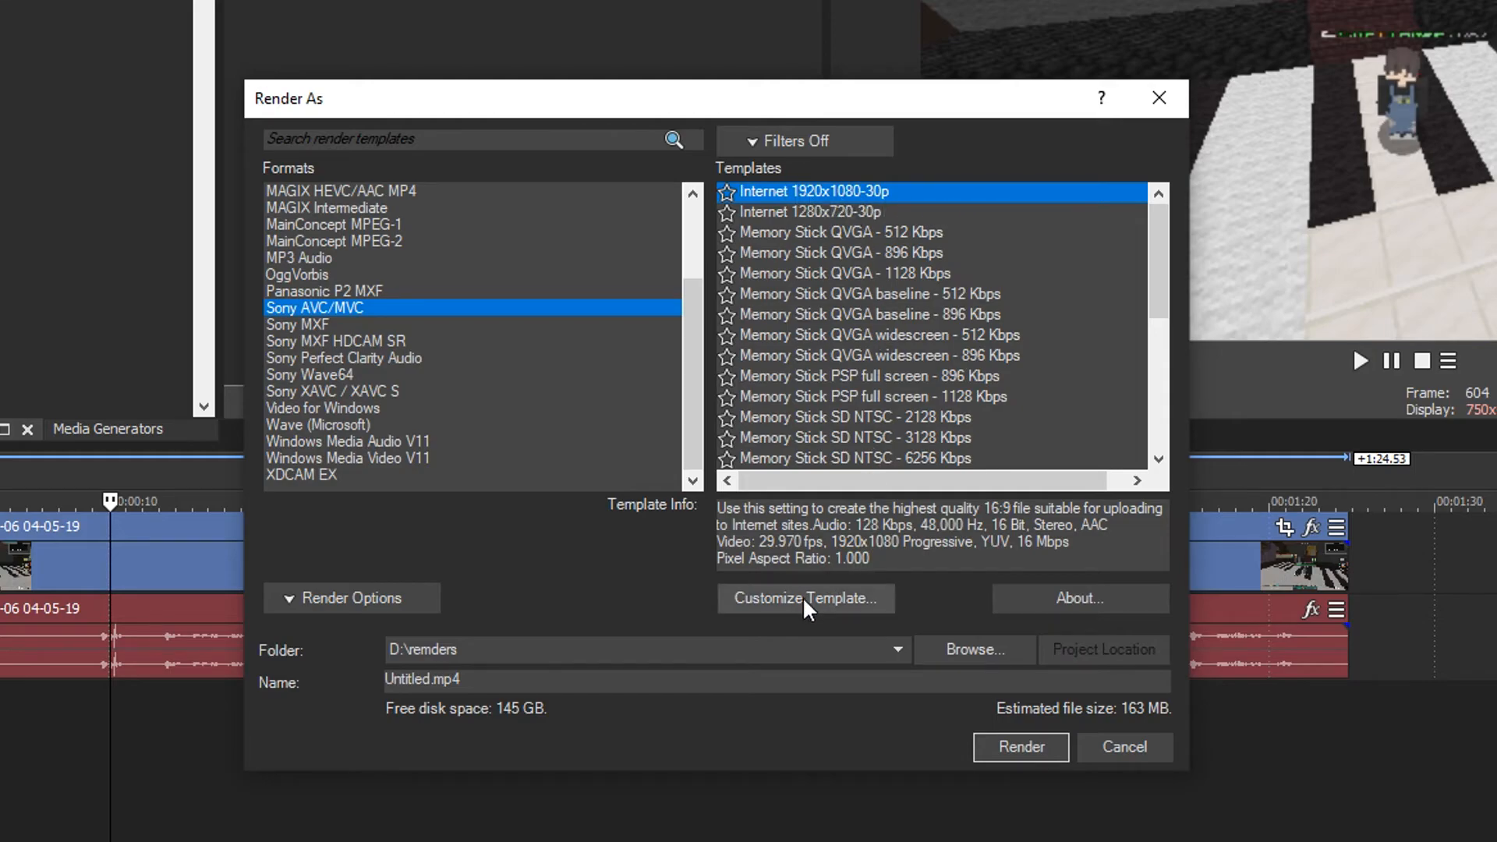
pyautogui.click(843, 591)
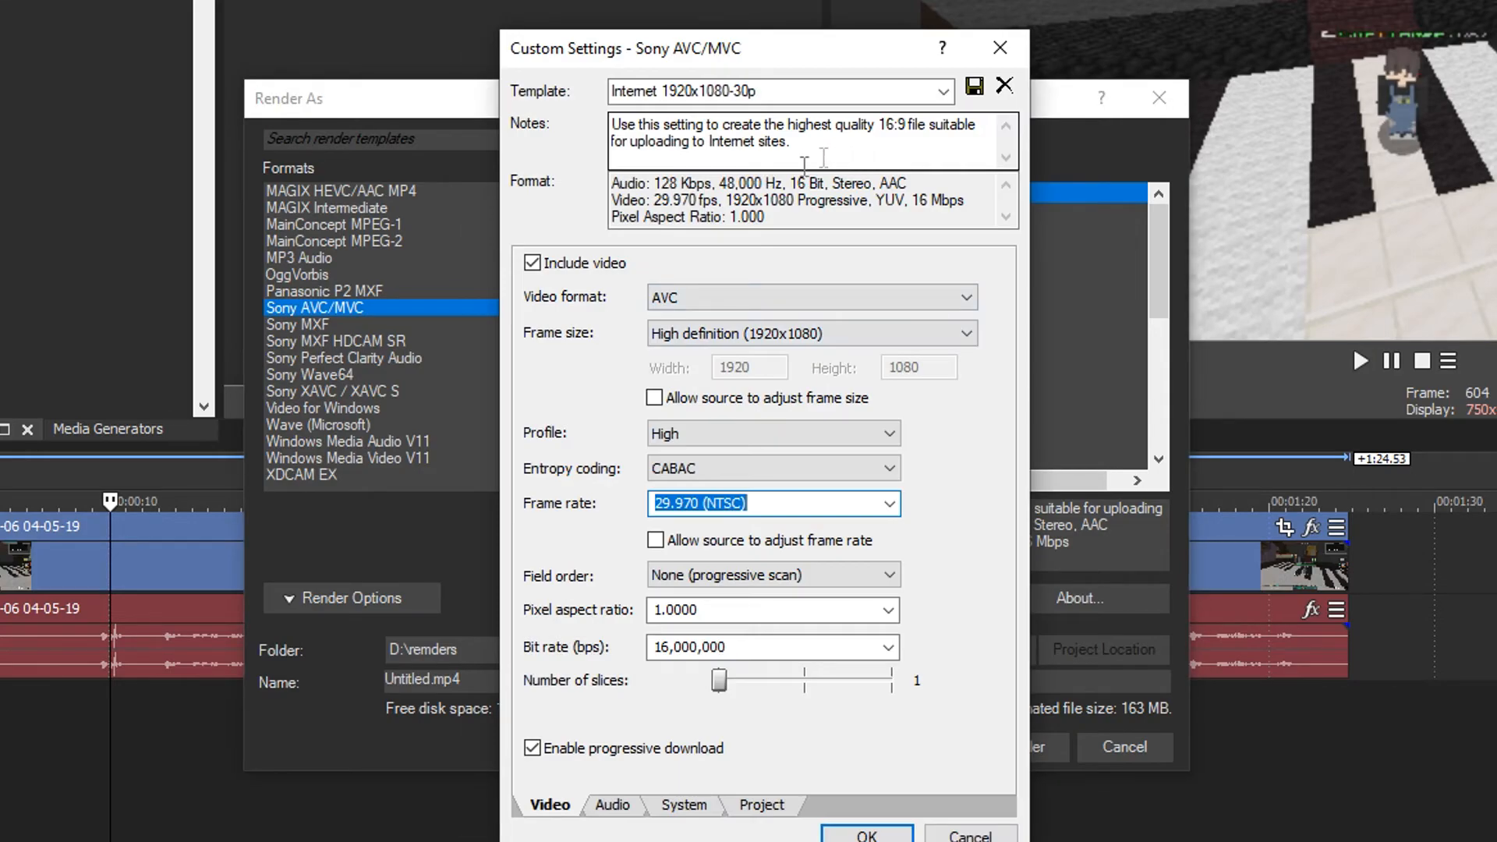
# Step: Set the render template's frame rate to 59.940 (Double NTSC), keeping entropy coding at CABAC
pyautogui.click(889, 505)
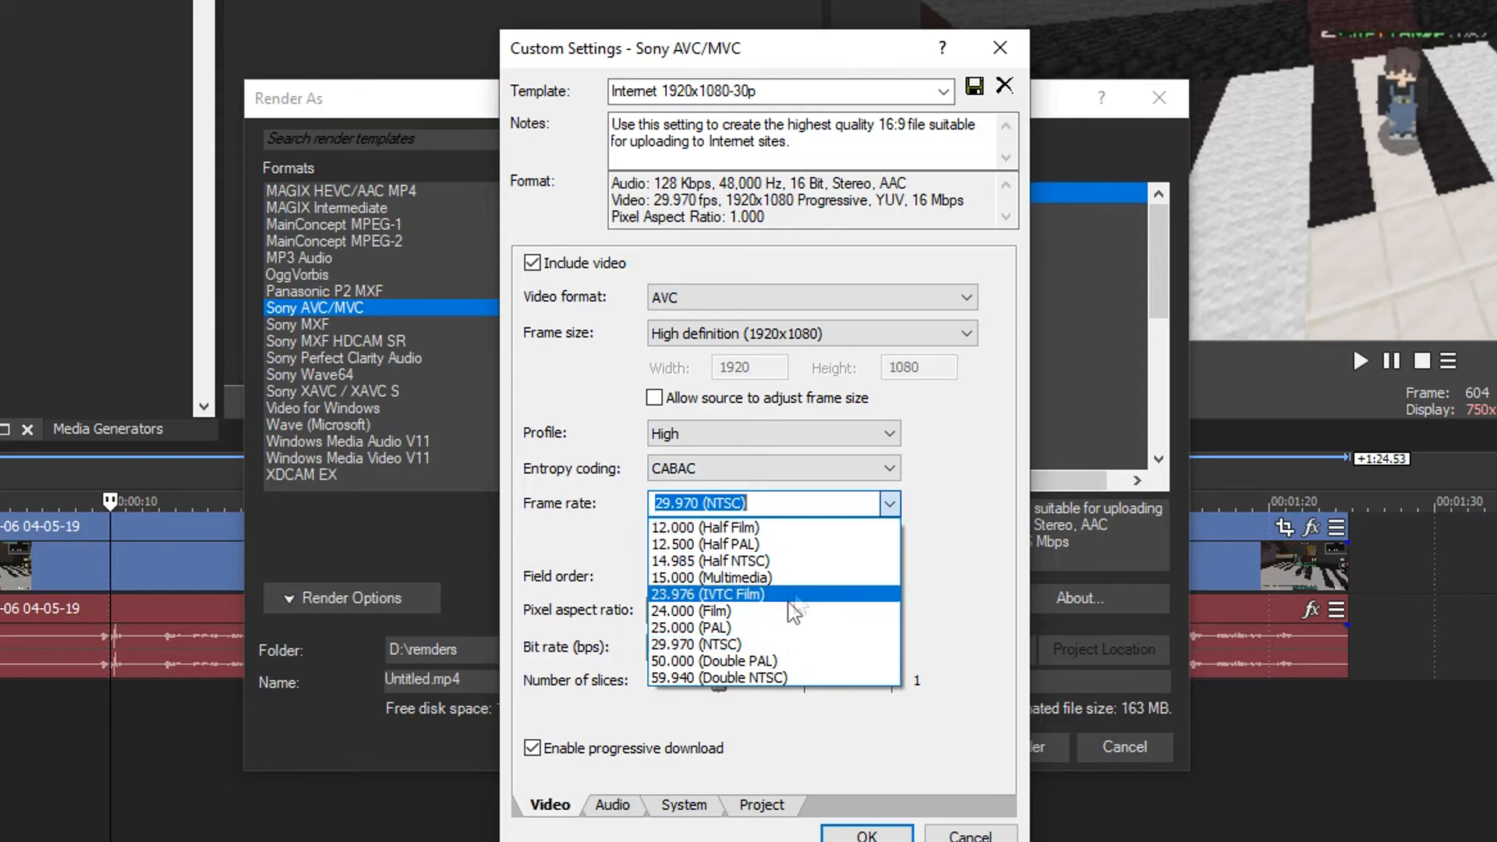
pyautogui.click(772, 679)
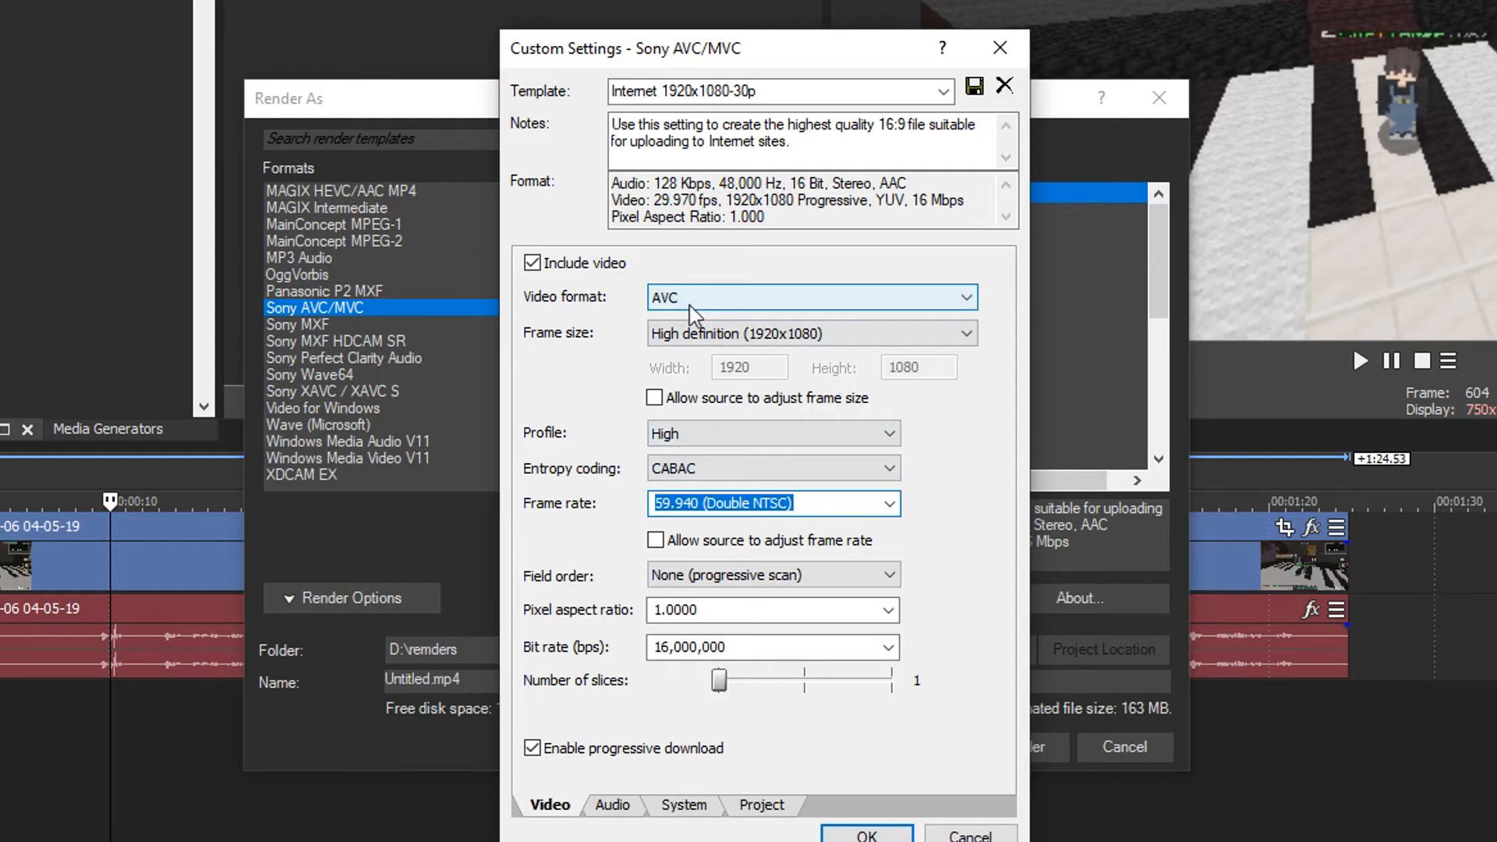
pyautogui.click(741, 467)
pyautogui.click(755, 466)
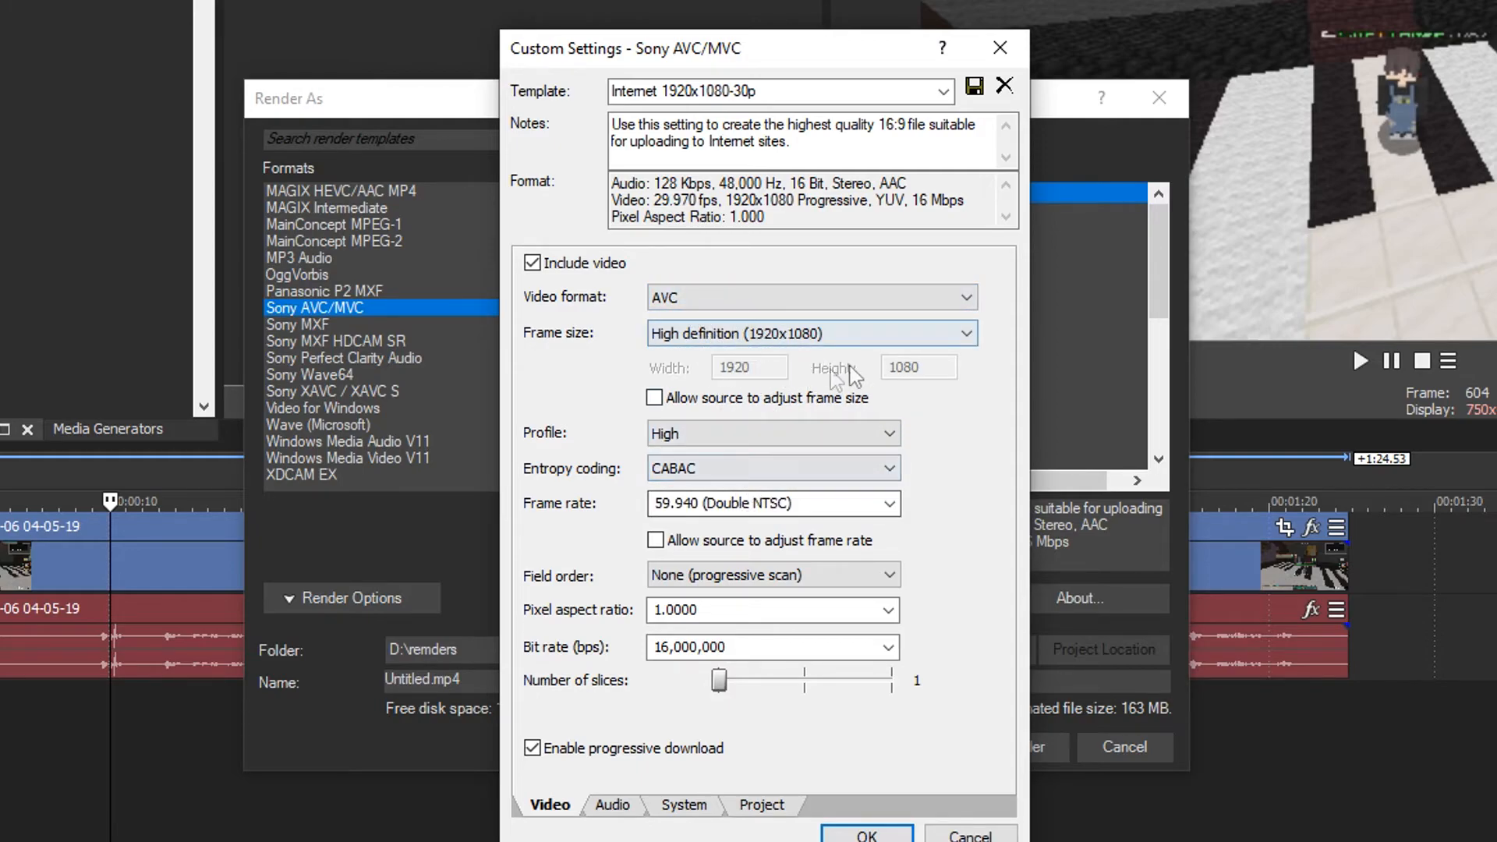
# Step: Review the render template's frame size options, keeping High definition (1920x1080)
pyautogui.moveTo(772, 55); pyautogui.dragTo(764, 49)
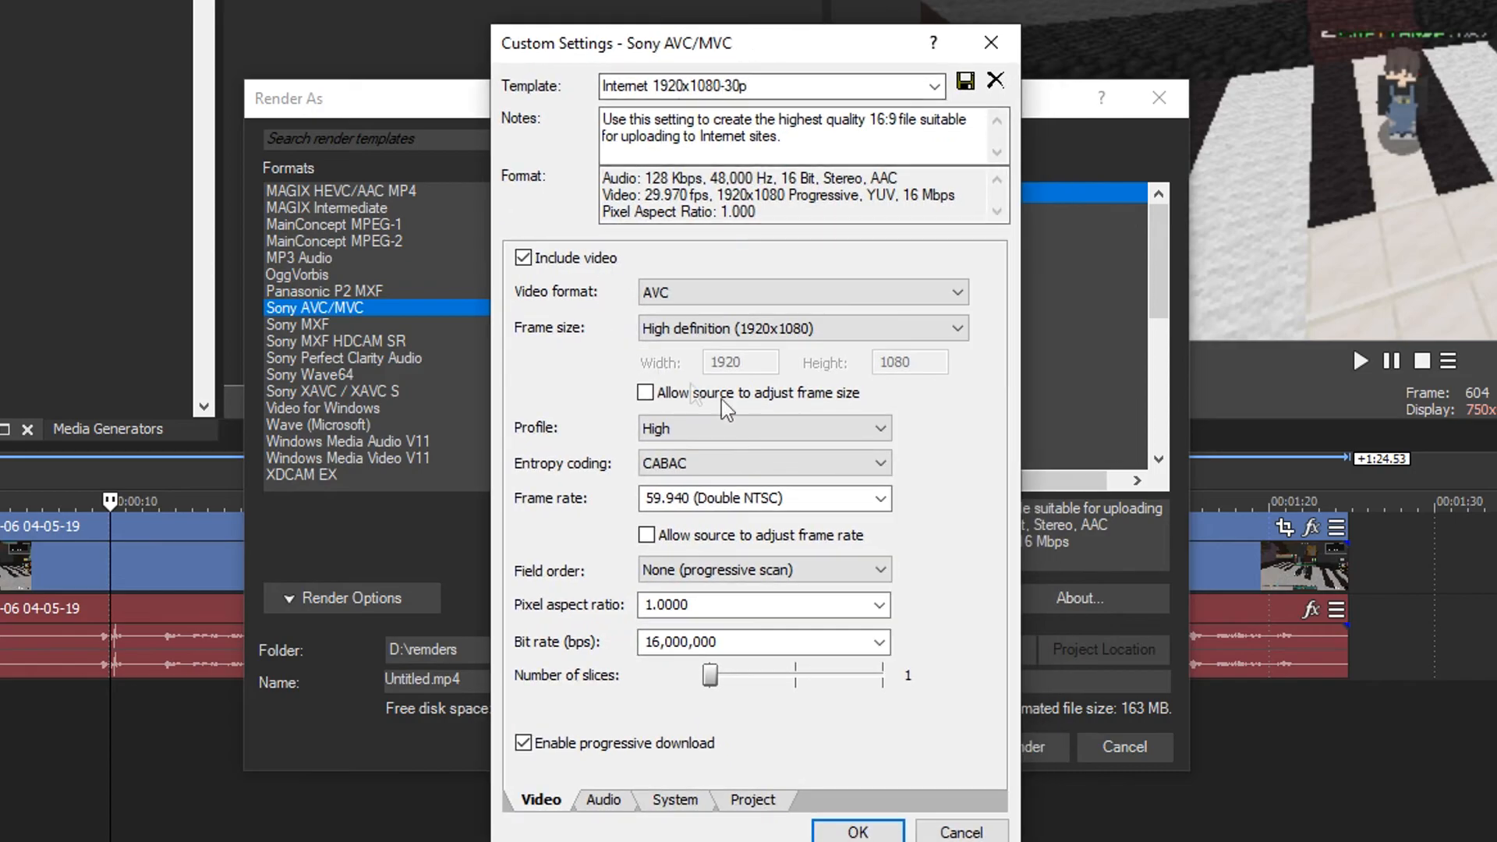
pyautogui.click(768, 333)
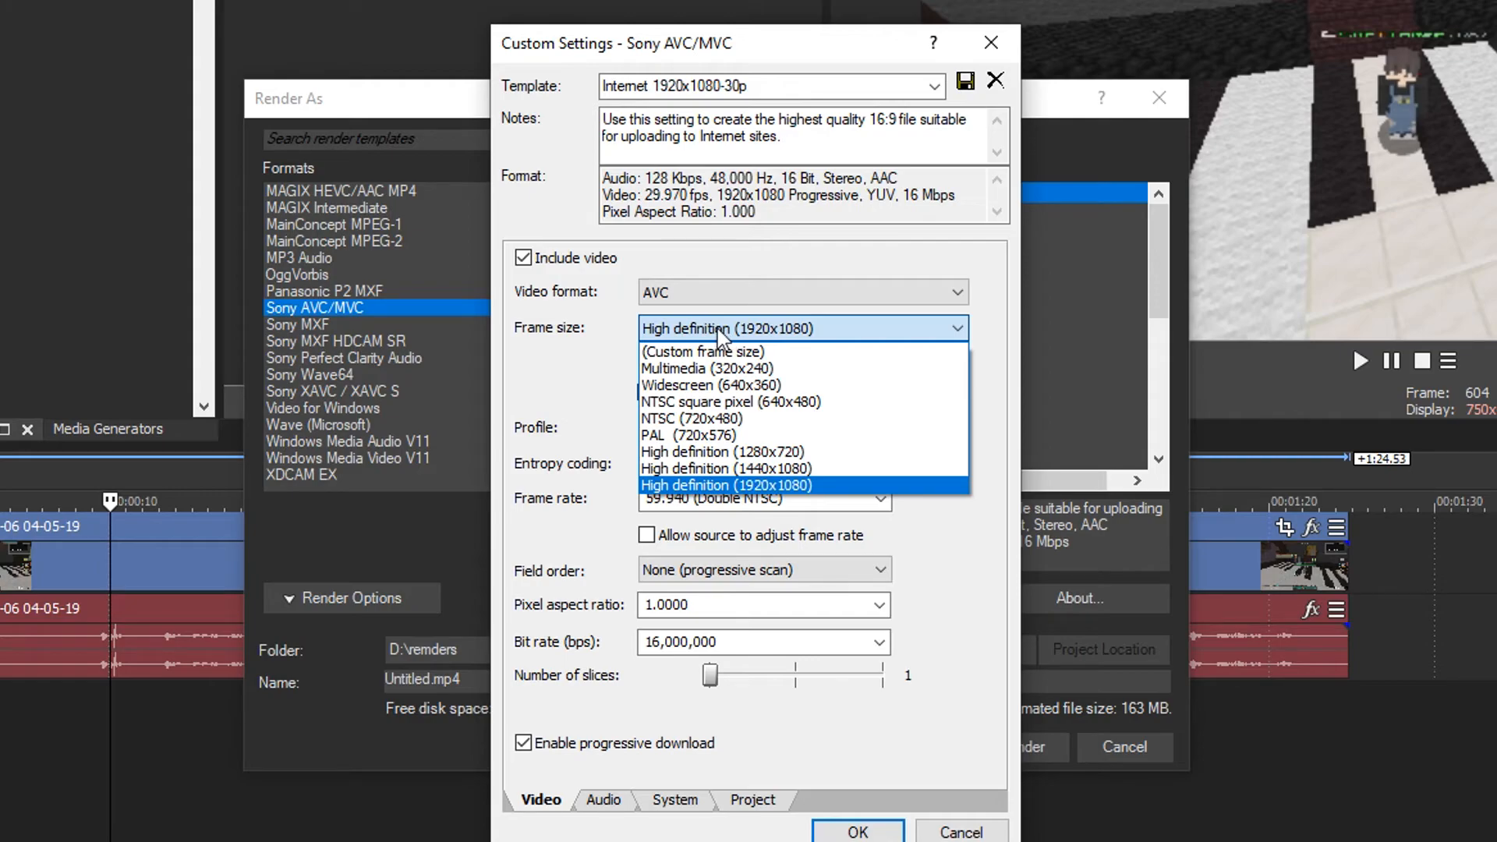
pyautogui.click(810, 334)
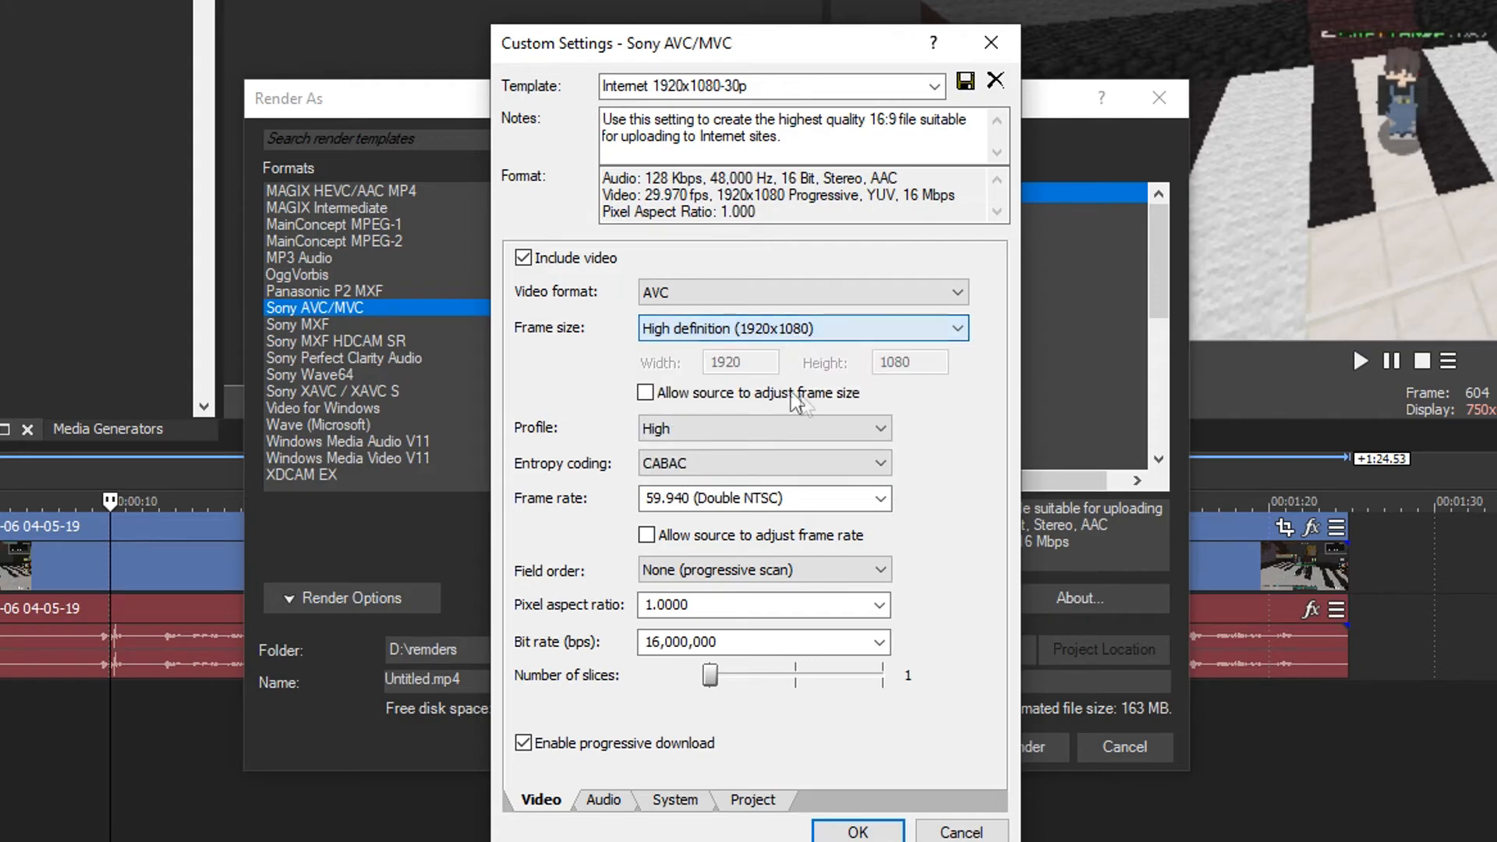
pyautogui.click(775, 336)
pyautogui.click(777, 335)
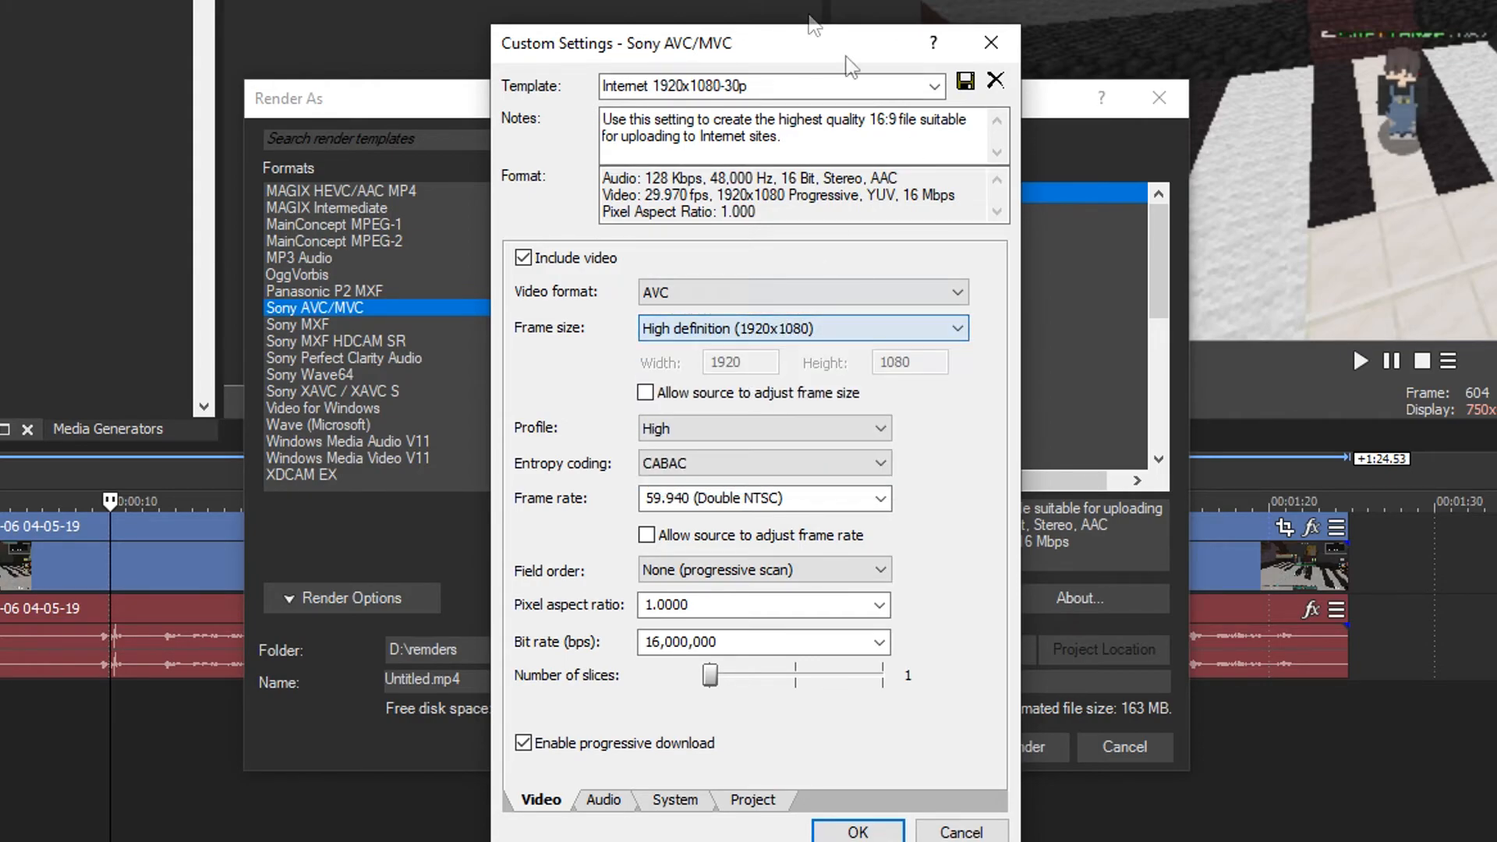
# Step: Set the render template's video bit rate to 25,999,360 bps and its audio bit rate to 320,000 bps
pyautogui.click(879, 642)
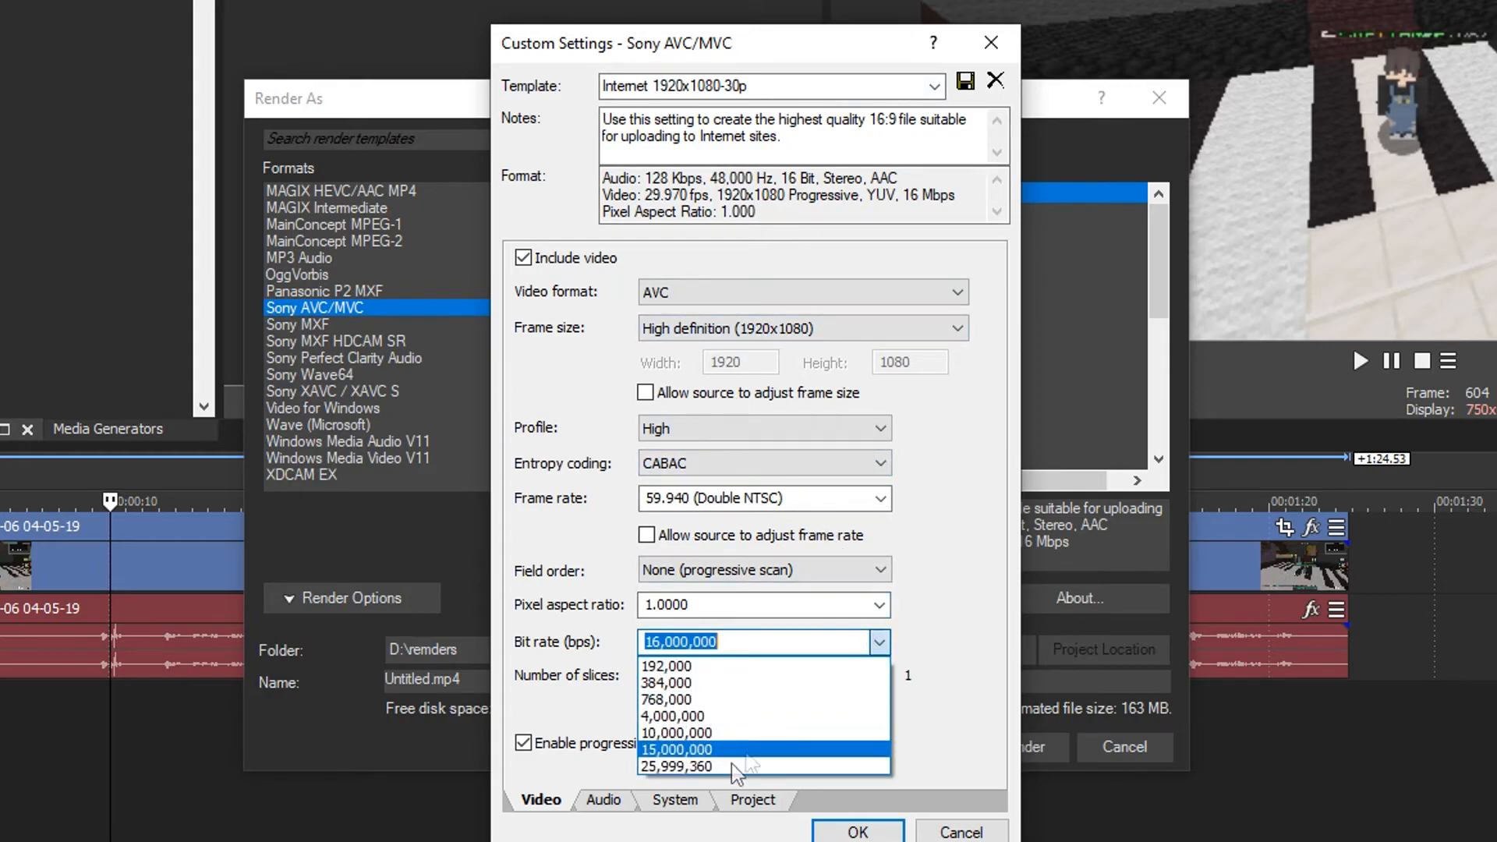
pyautogui.click(713, 764)
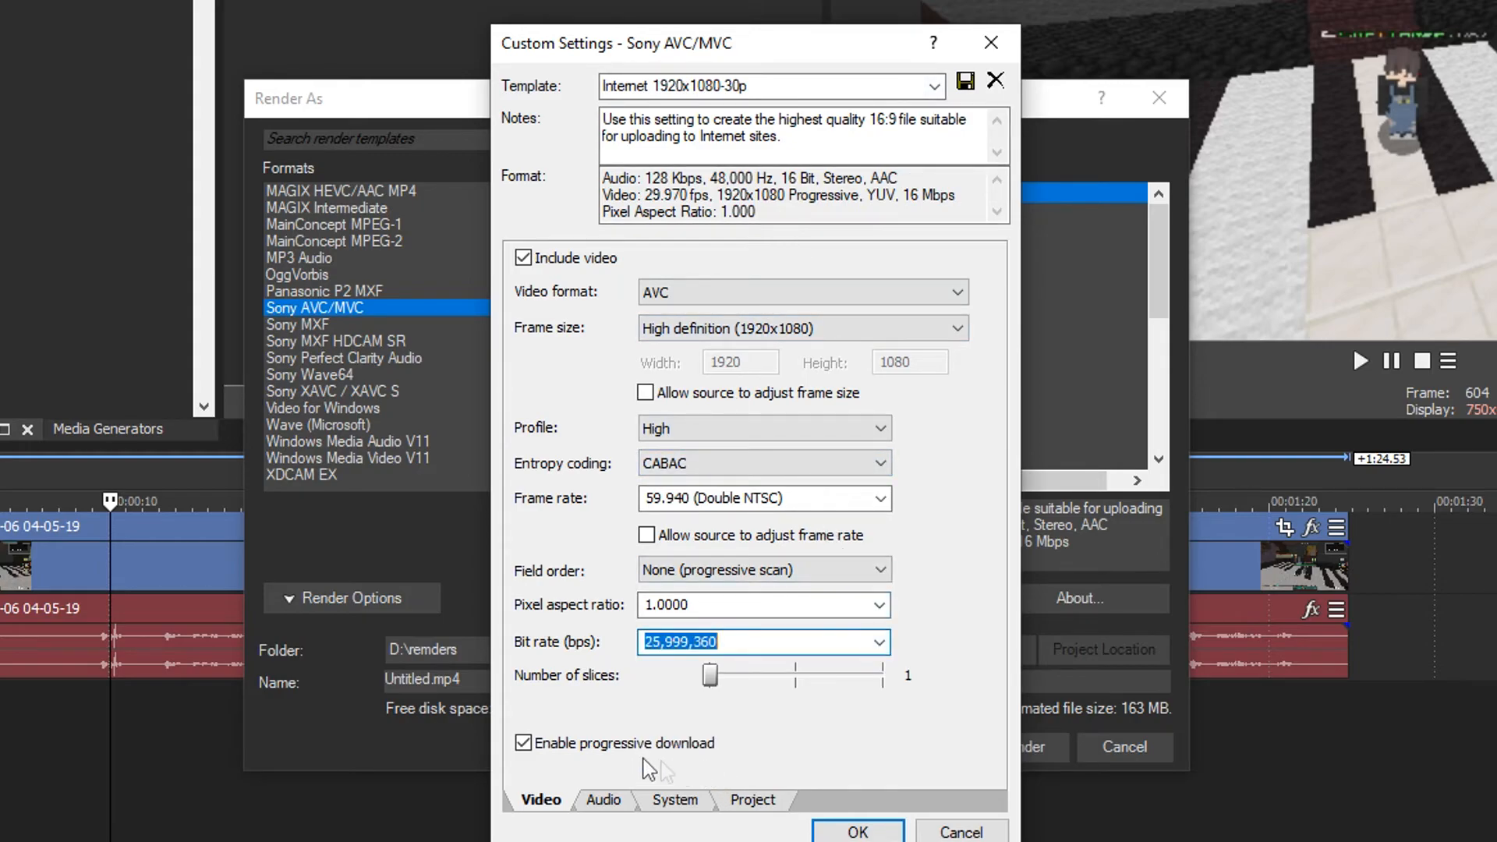
pyautogui.click(607, 801)
pyautogui.click(726, 365)
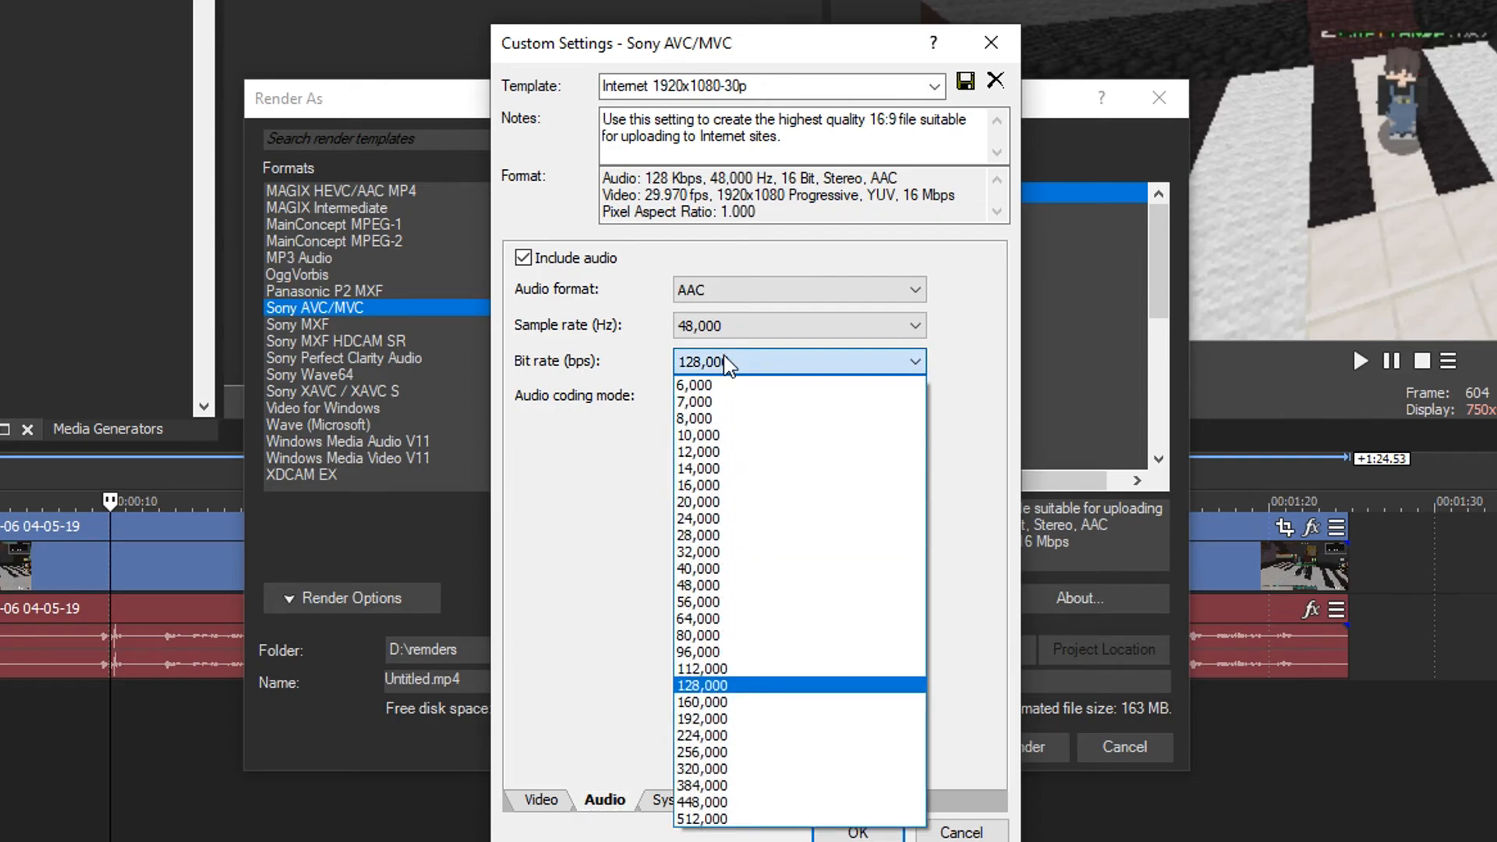
pyautogui.click(726, 771)
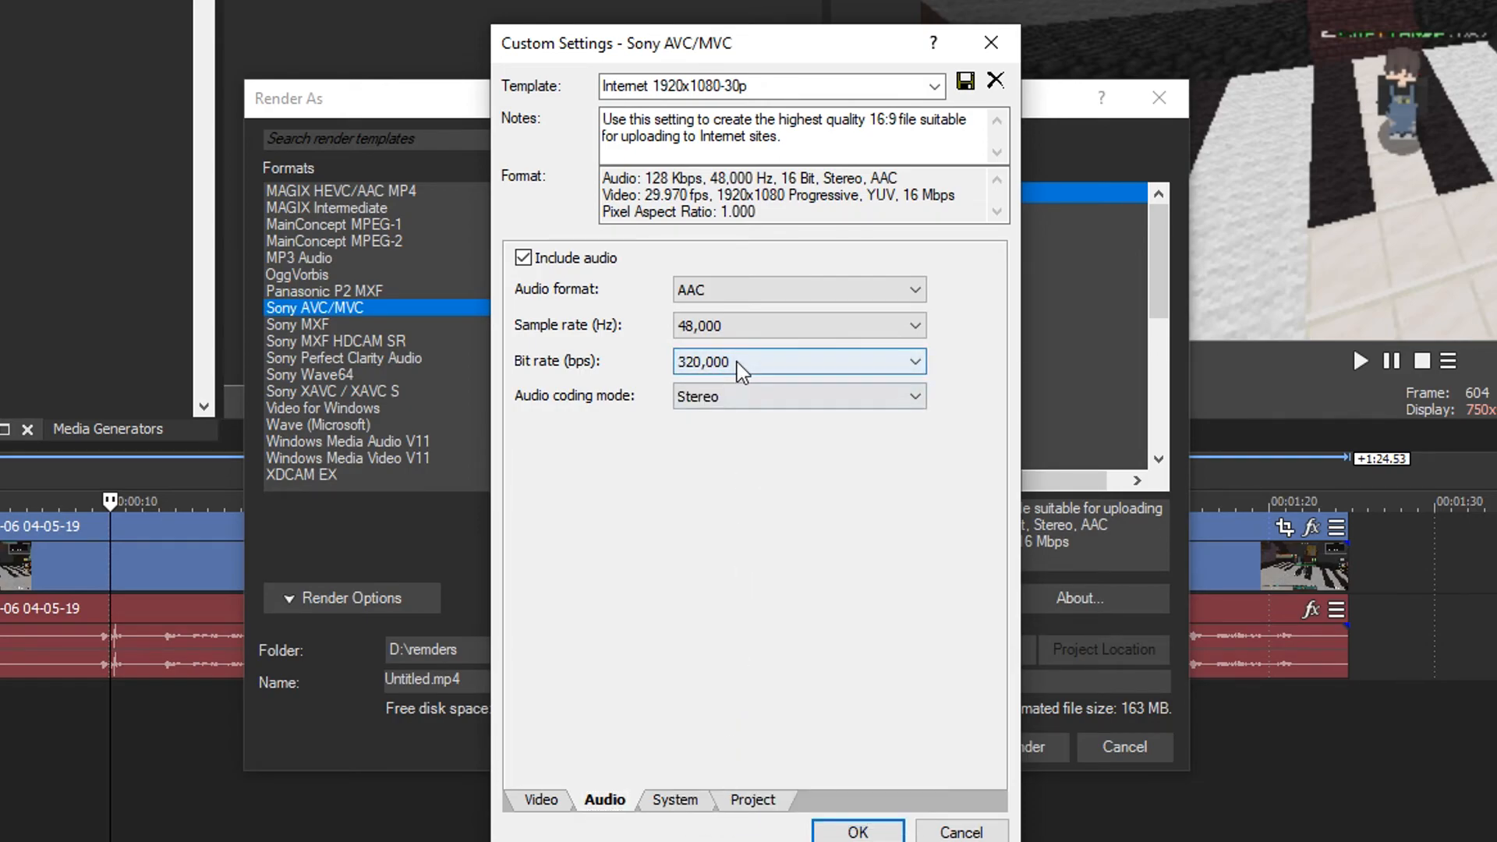
# Step: Set the template's video rendering quality to Best and accept the custom render settings
pyautogui.click(762, 805)
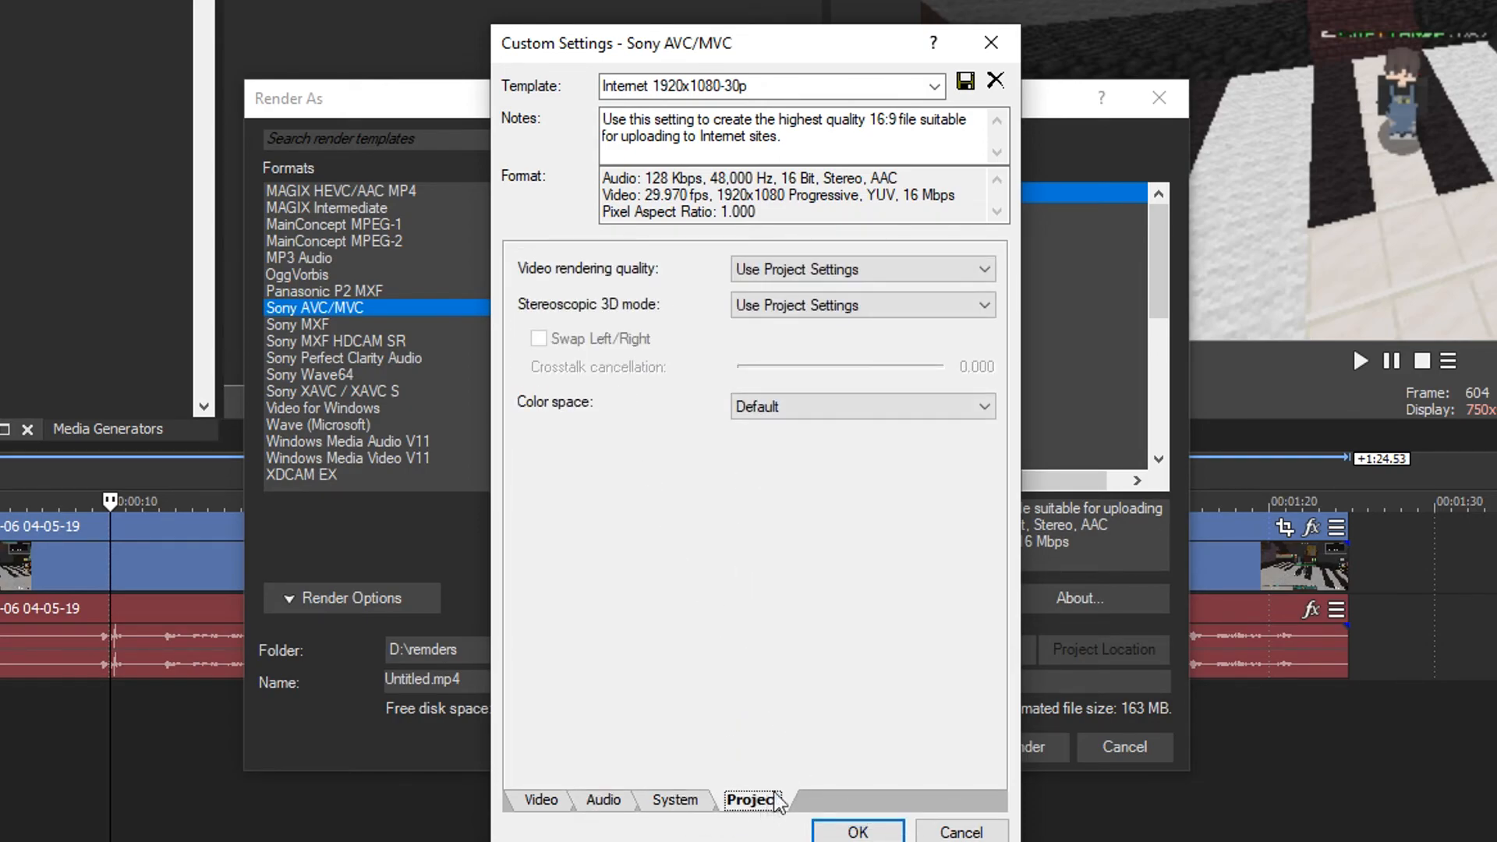
pyautogui.click(805, 269)
pyautogui.click(811, 358)
pyautogui.click(857, 828)
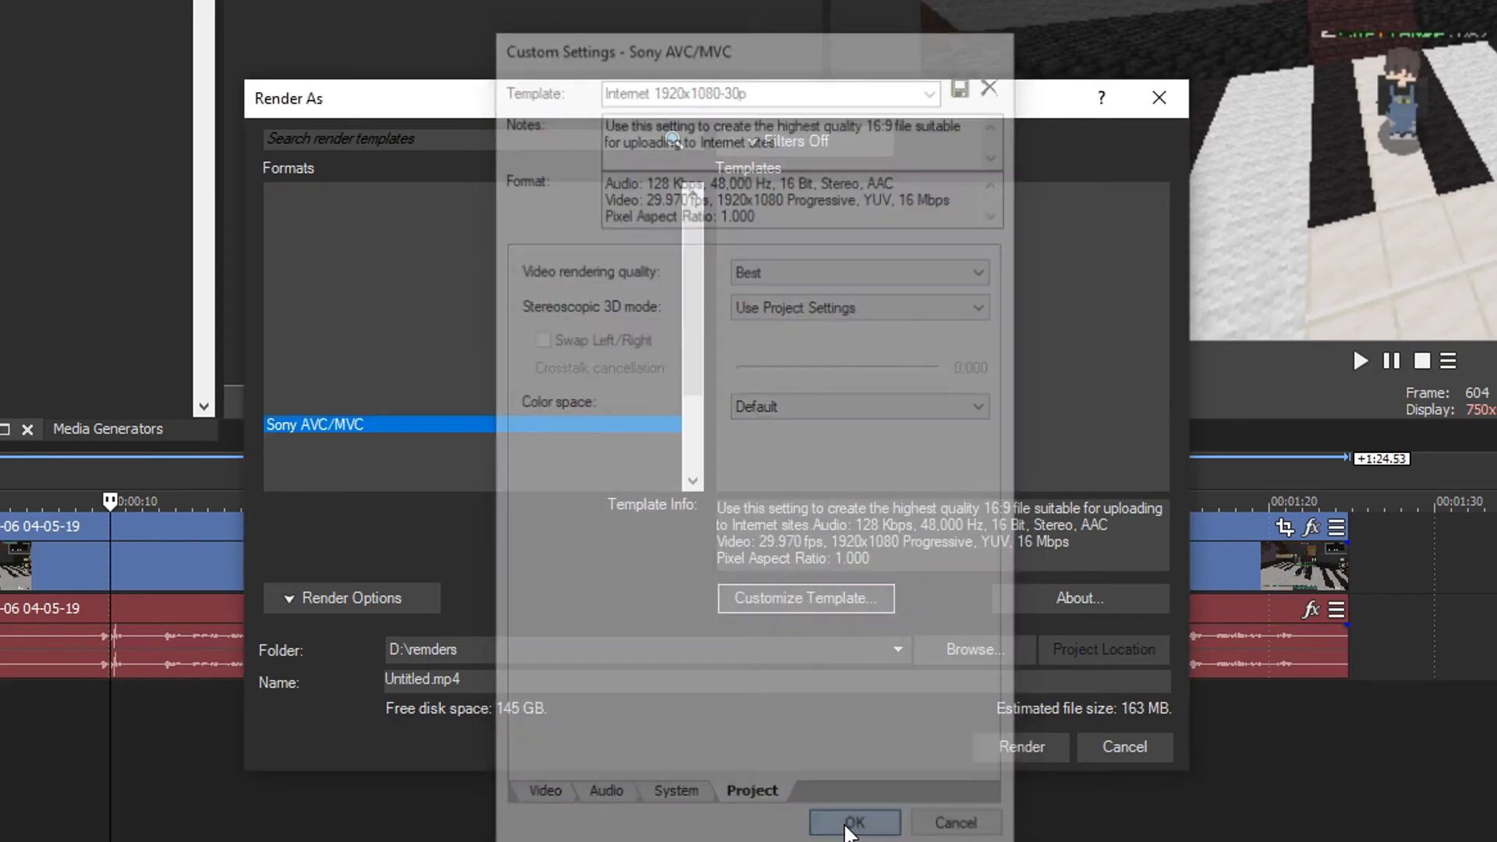